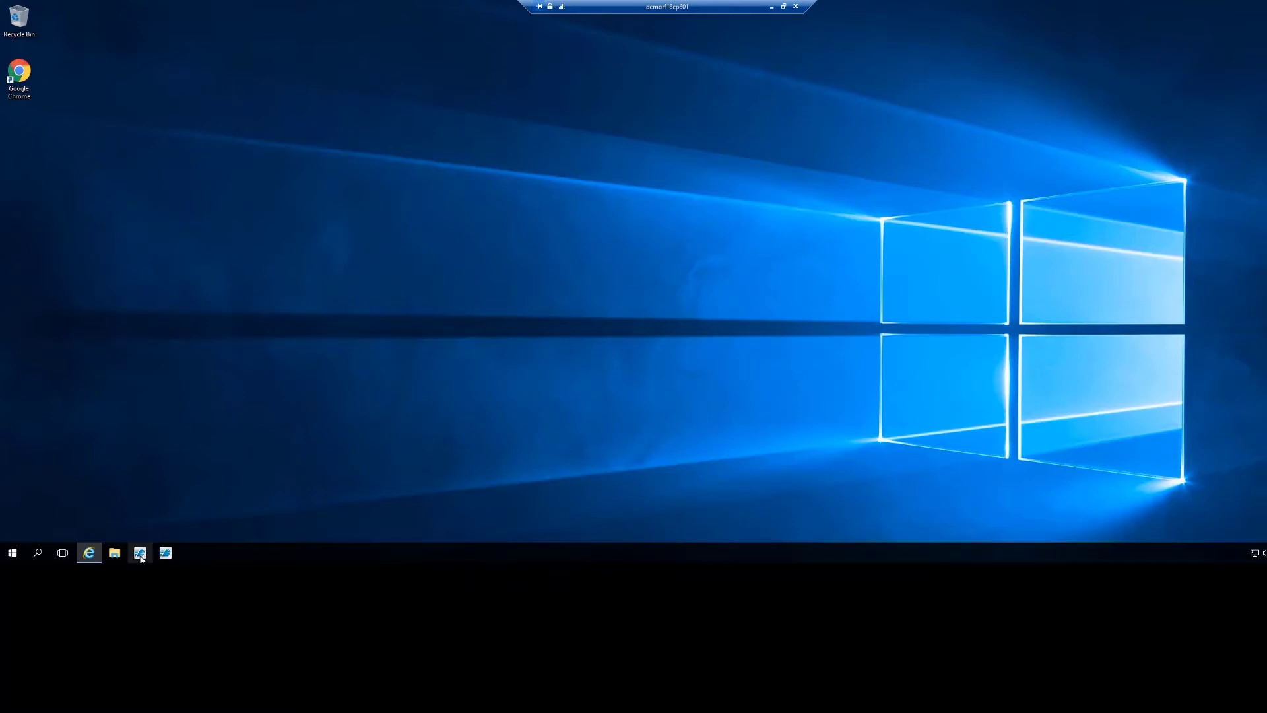
Approve the UAC prompt and select RightFax Server Module in DEMORF16EP601's Services list.
{"action": "left_click", "coordinate": [625, 356]}
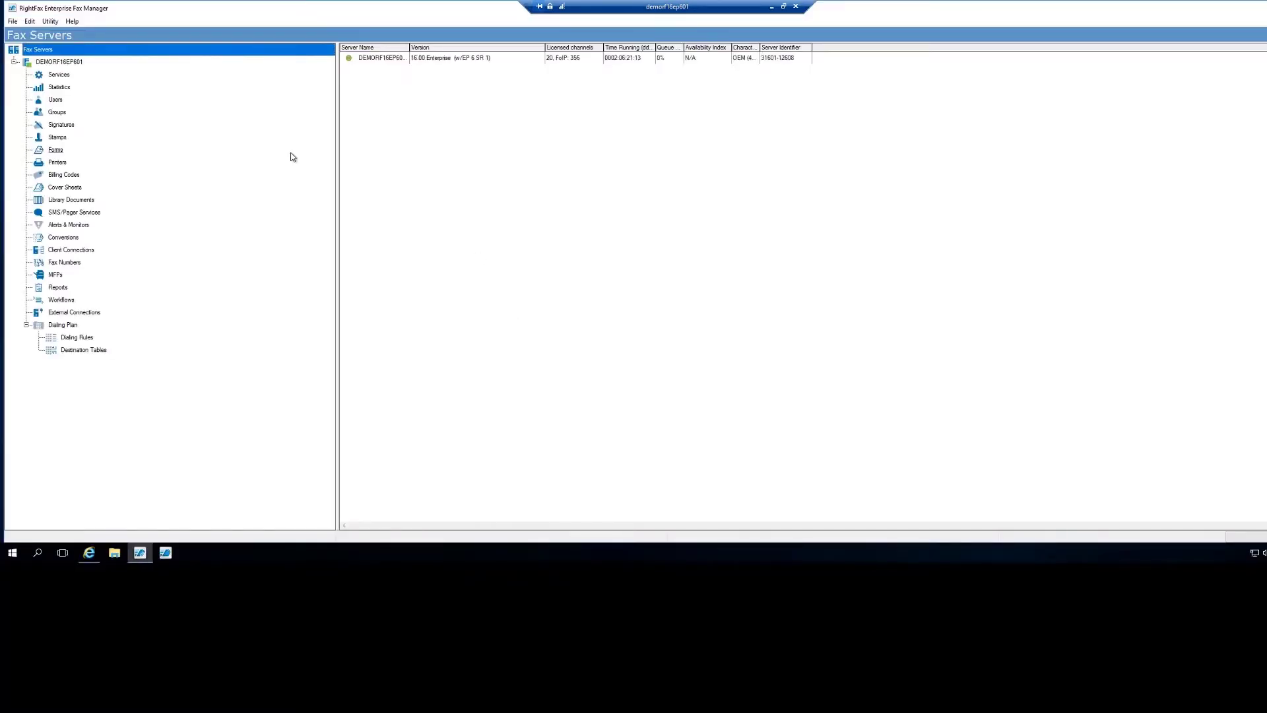
{"action": "left_click", "coordinate": [59, 74]}
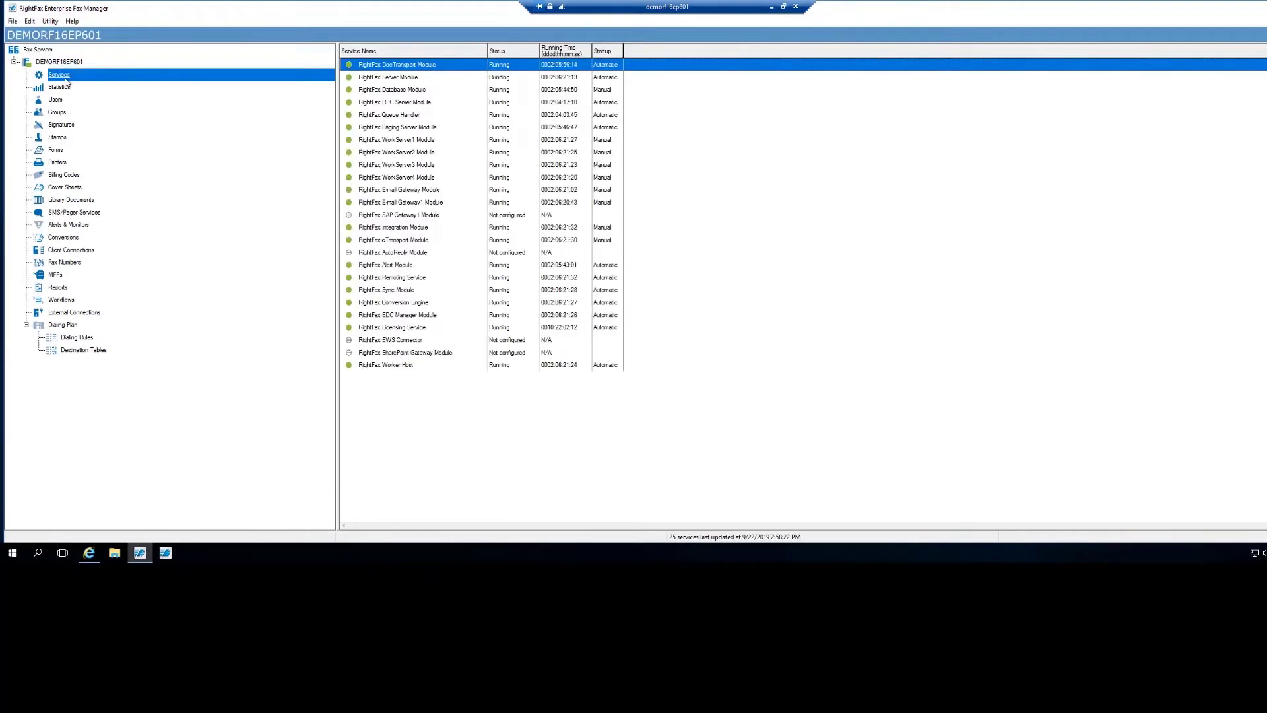
{"action": "left_click", "coordinate": [374, 77]}
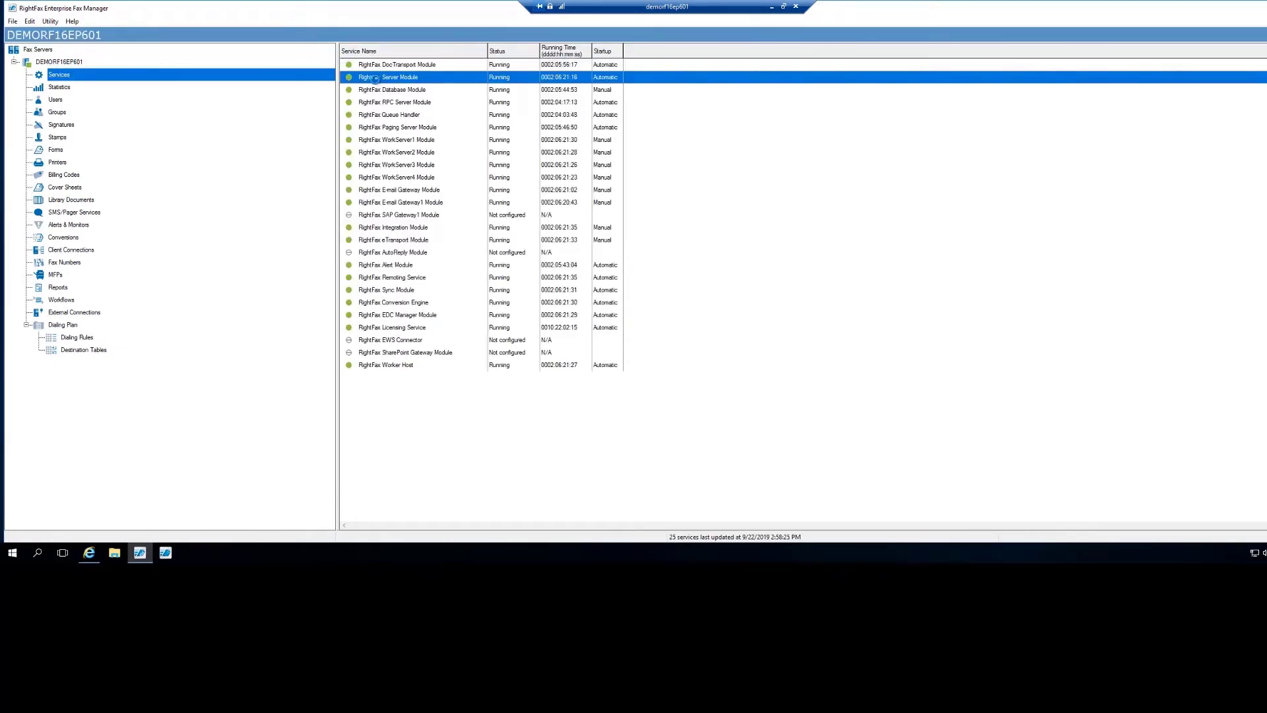
Review the Server Module's SQL connections, ending on the shared queues connection settings.
{"action": "double_click", "coordinate": [375, 78]}
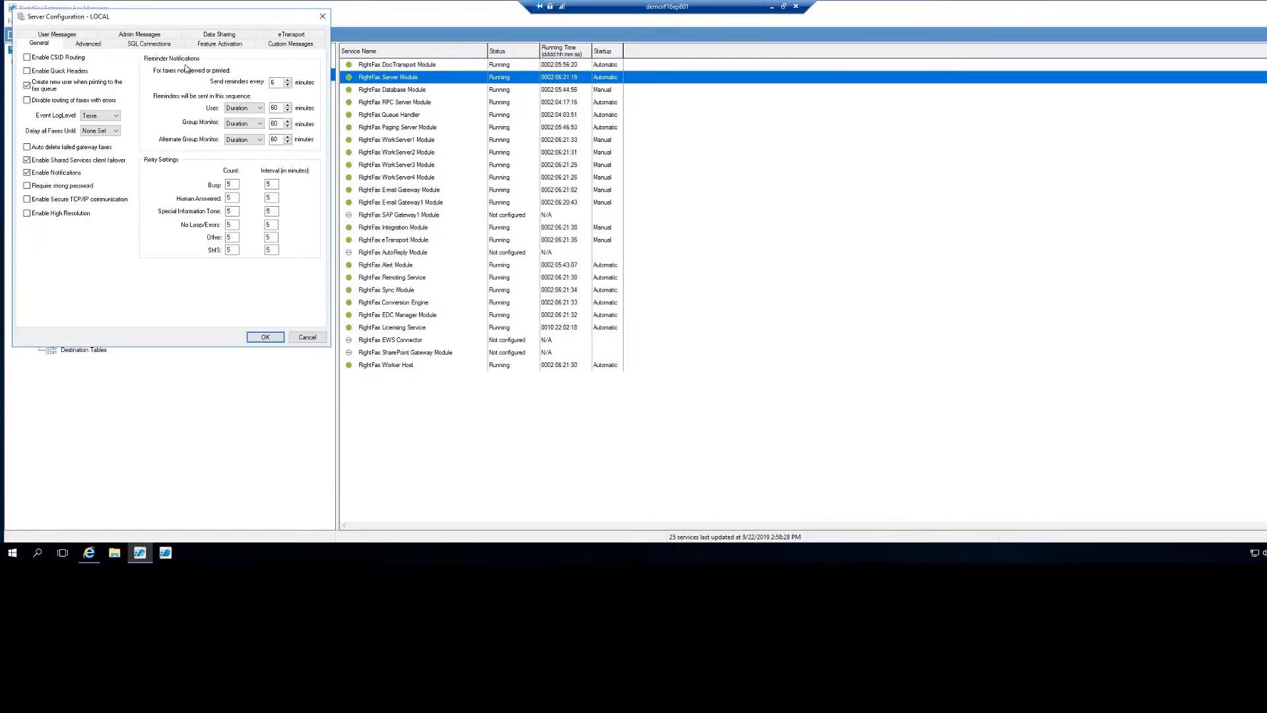
{"action": "left_click", "coordinate": [161, 46]}
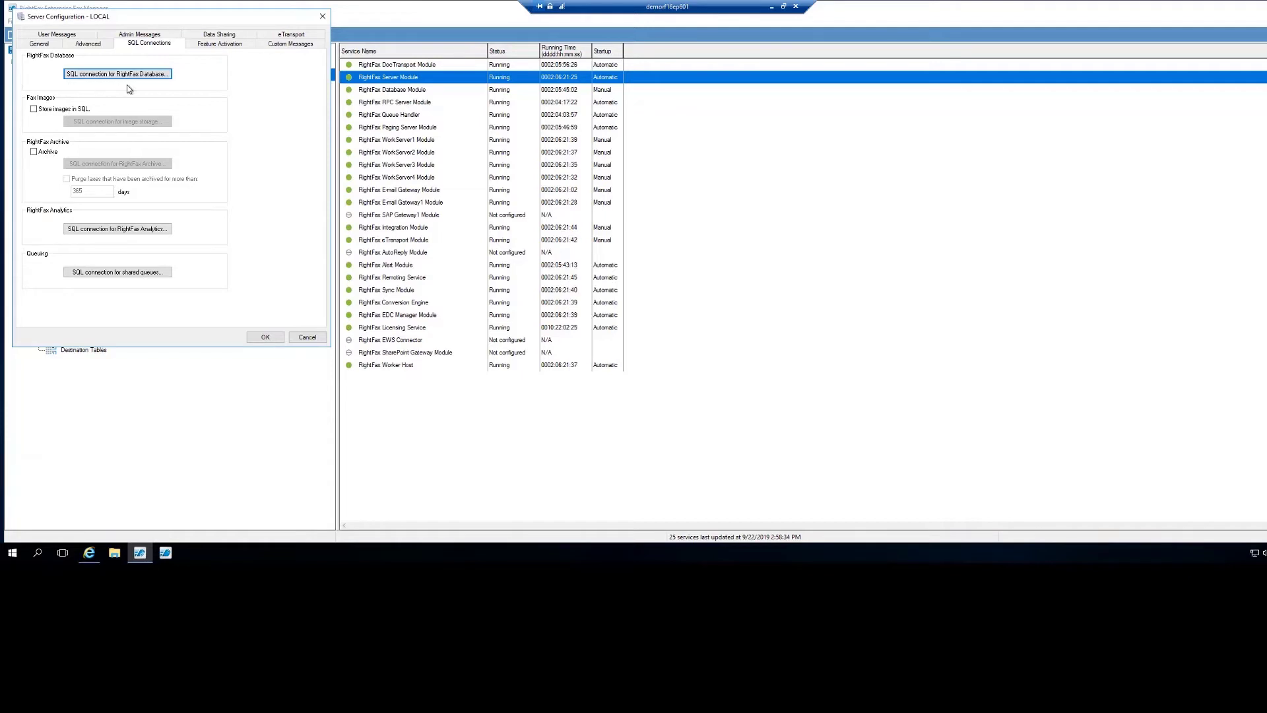
{"action": "left_click", "coordinate": [171, 75]}
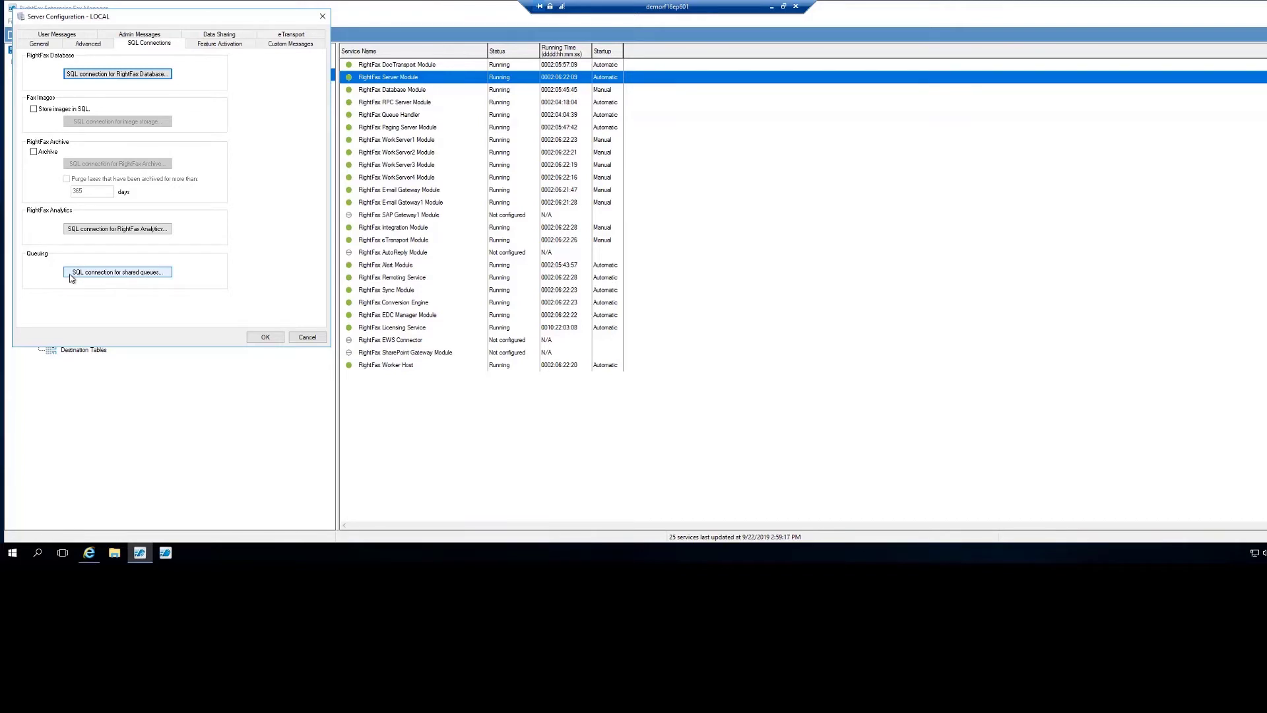
{"action": "left_click", "coordinate": [112, 273]}
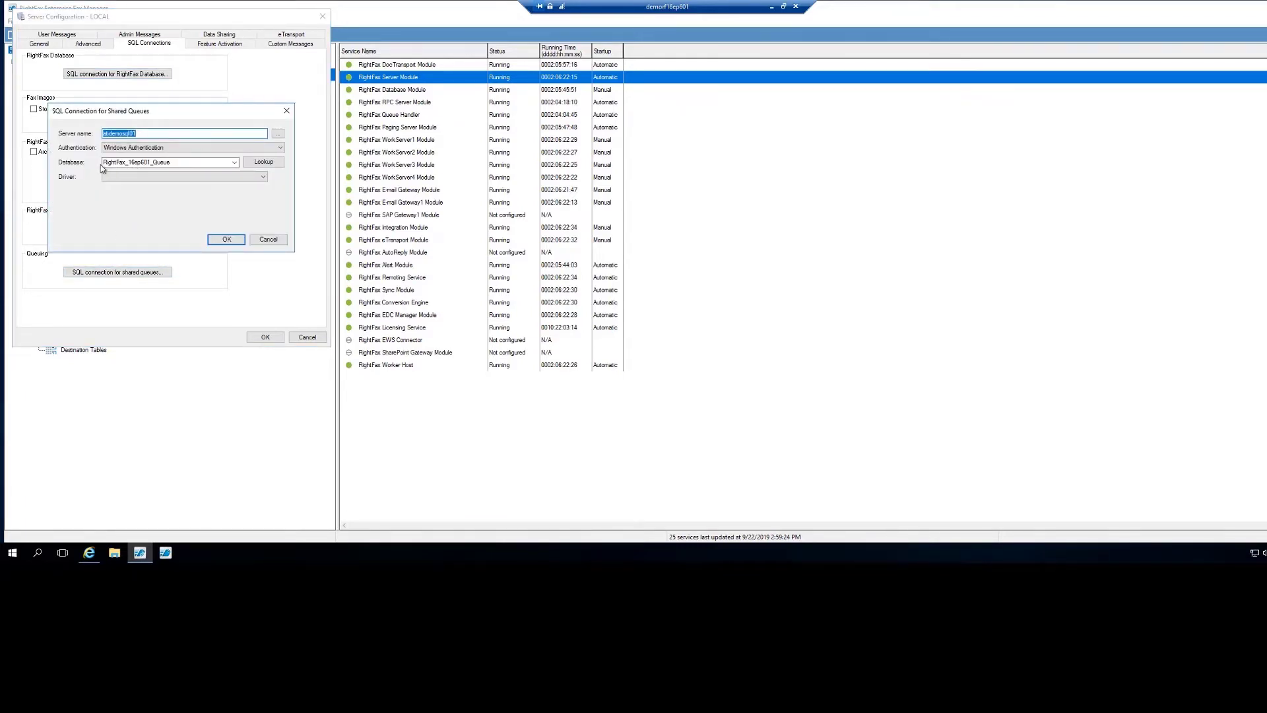
{"action": "double_click", "coordinate": [174, 163]}
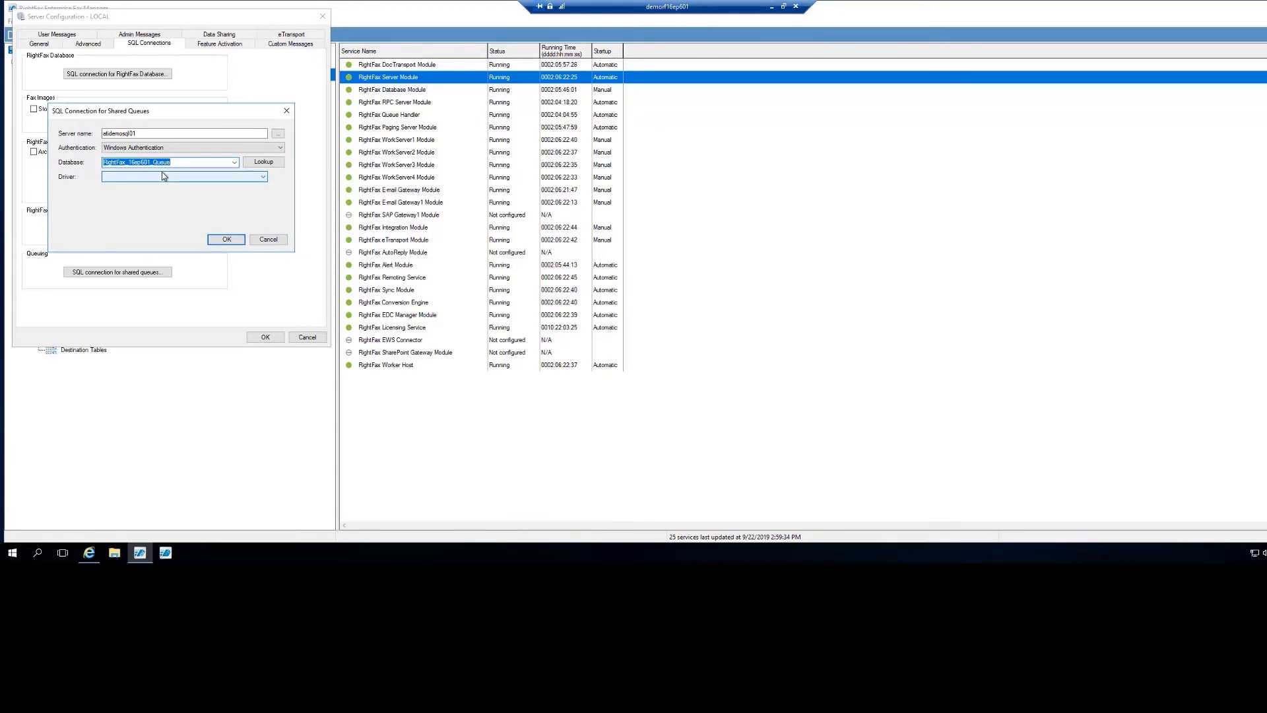
{"action": "left_click", "coordinate": [266, 241]}
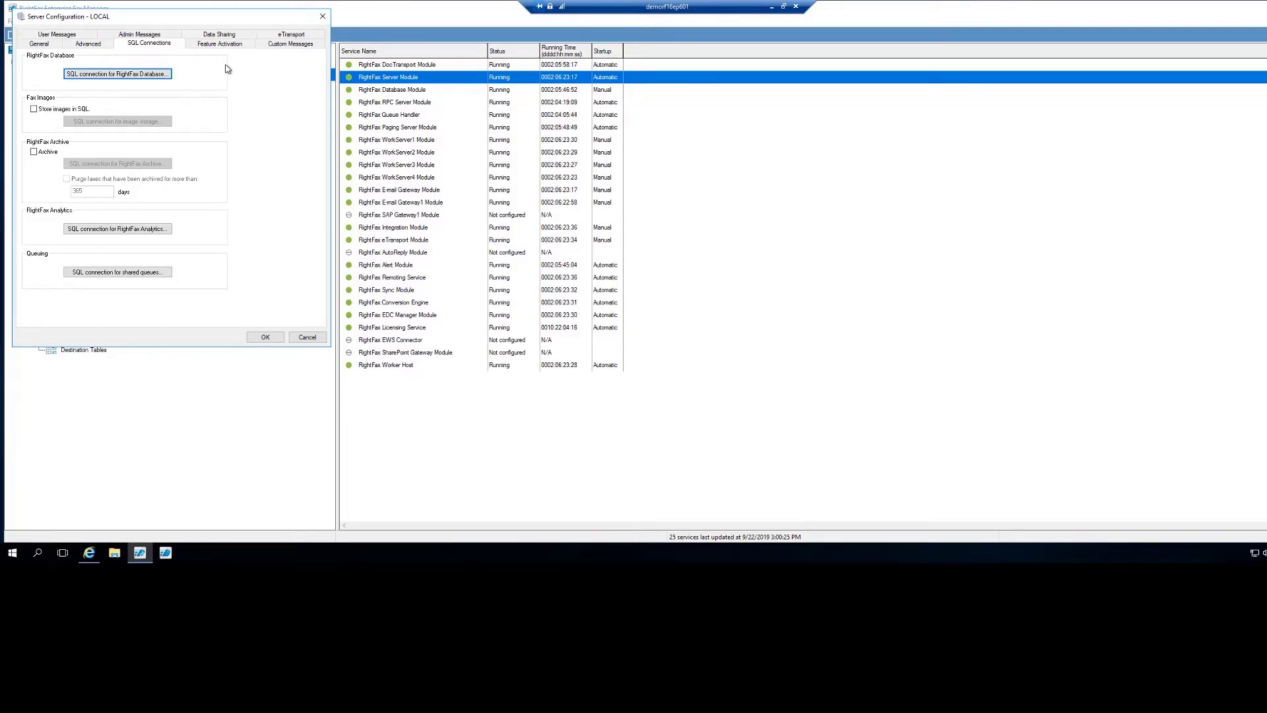
Cancel the Server Configuration twice without changes and minimize the Fax Manager.
{"action": "left_click", "coordinate": [306, 338]}
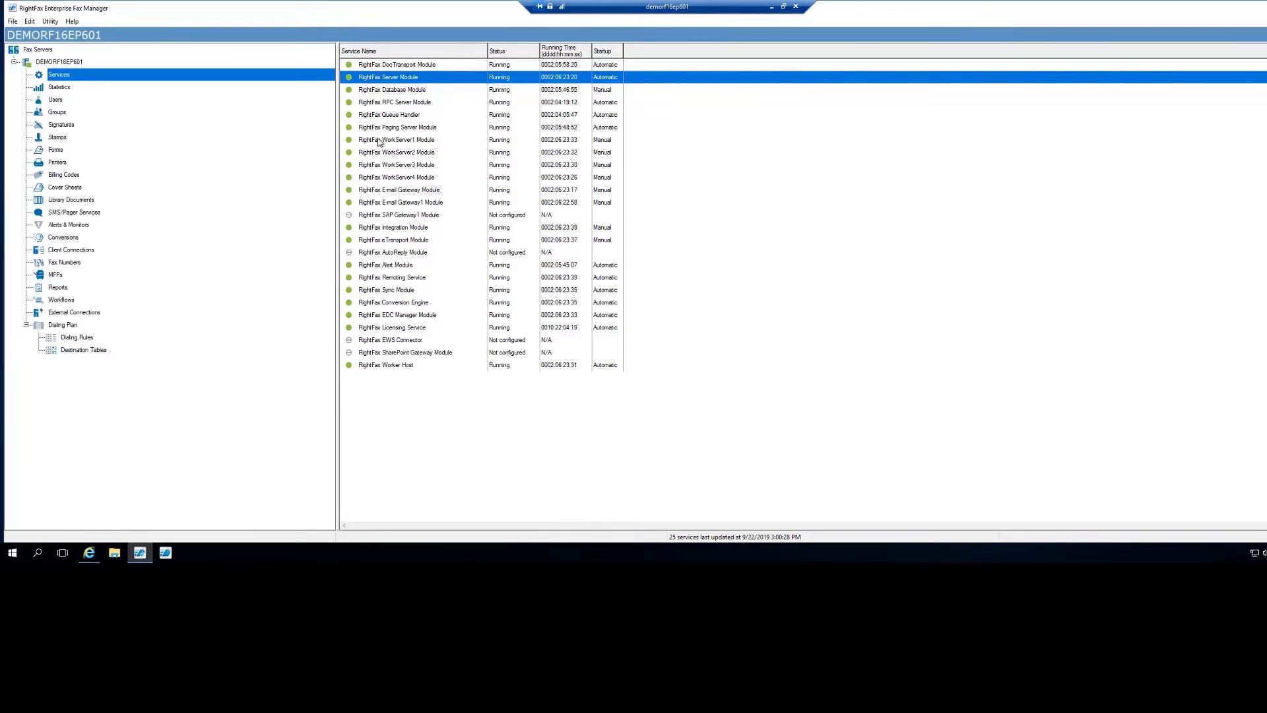
{"action": "double_click", "coordinate": [380, 78]}
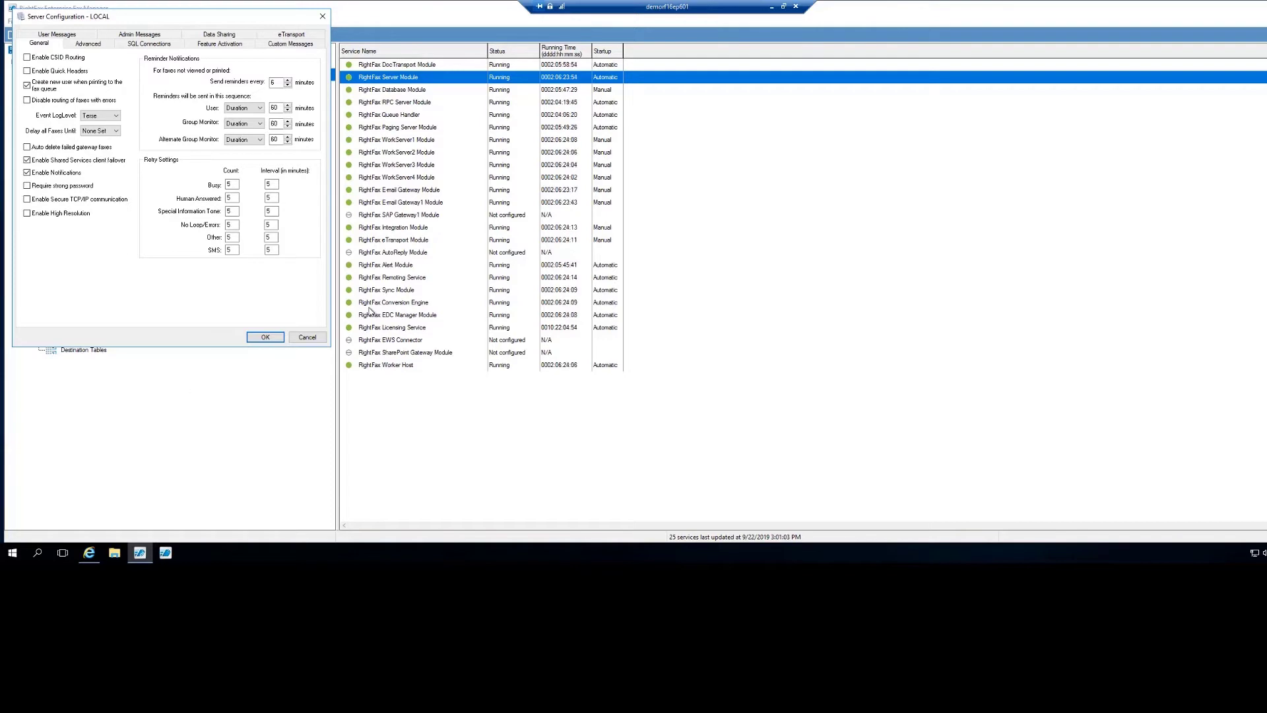
{"action": "left_click", "coordinate": [314, 339]}
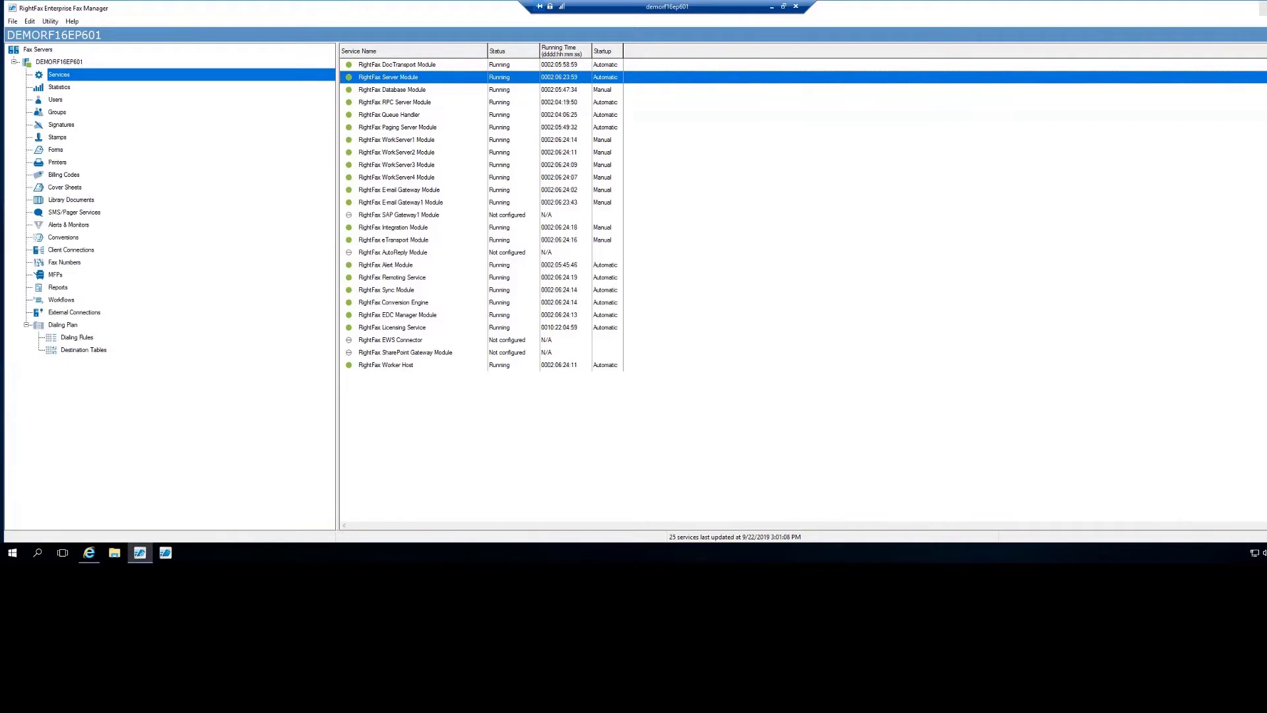
{"action": "left_click", "coordinate": [1262, 8]}
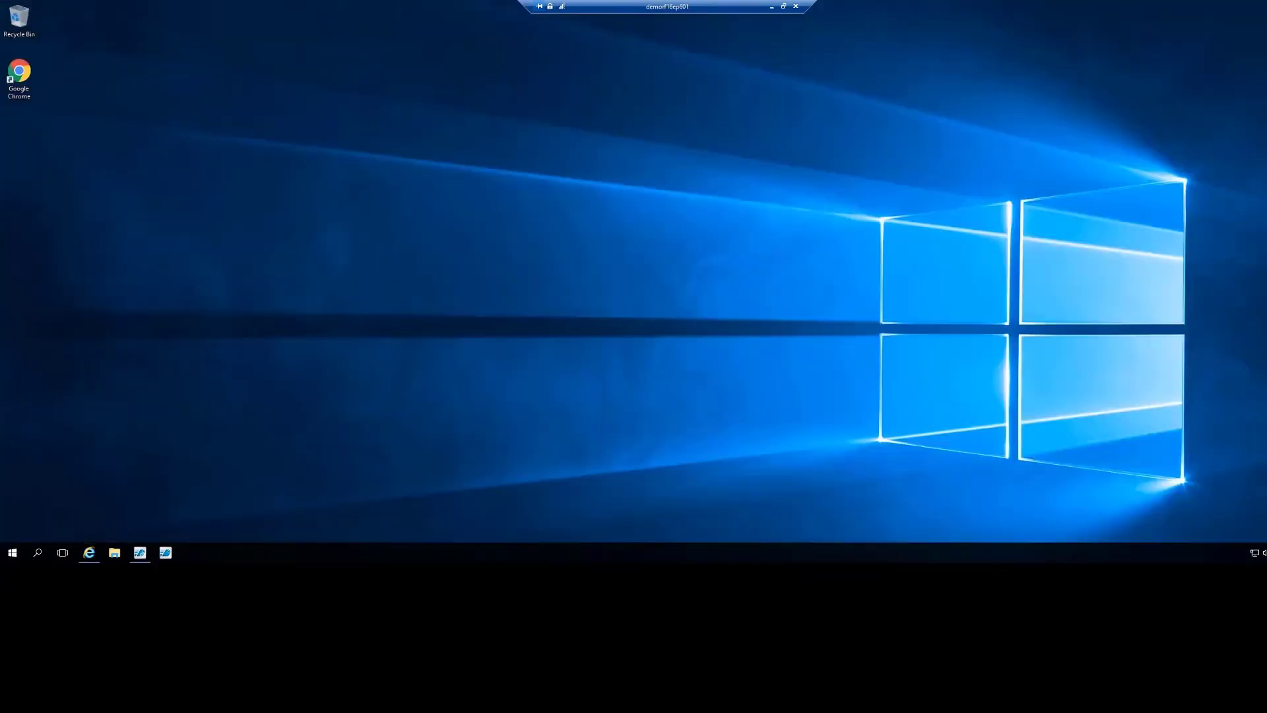
Launch FaxUtil and show the transmission history of the 9/11/2019 4:13 PM fax.
{"action": "left_click", "coordinate": [166, 554]}
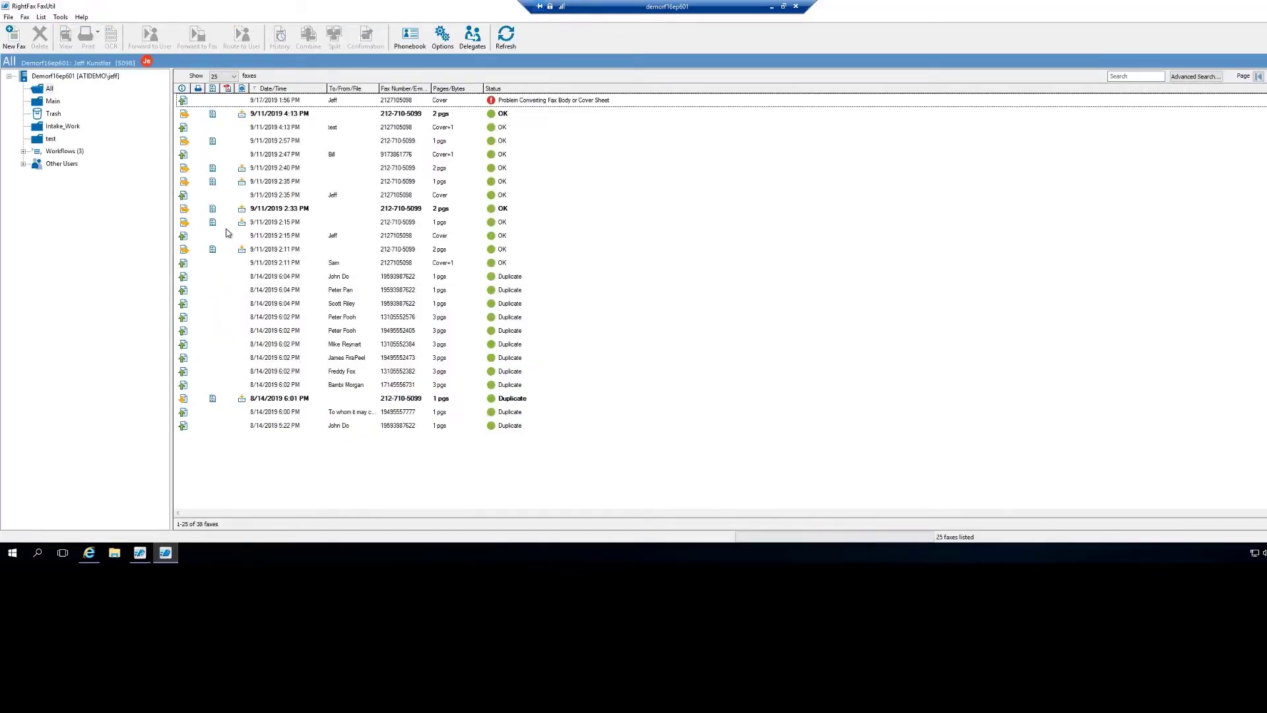
{"action": "left_click", "coordinate": [293, 116]}
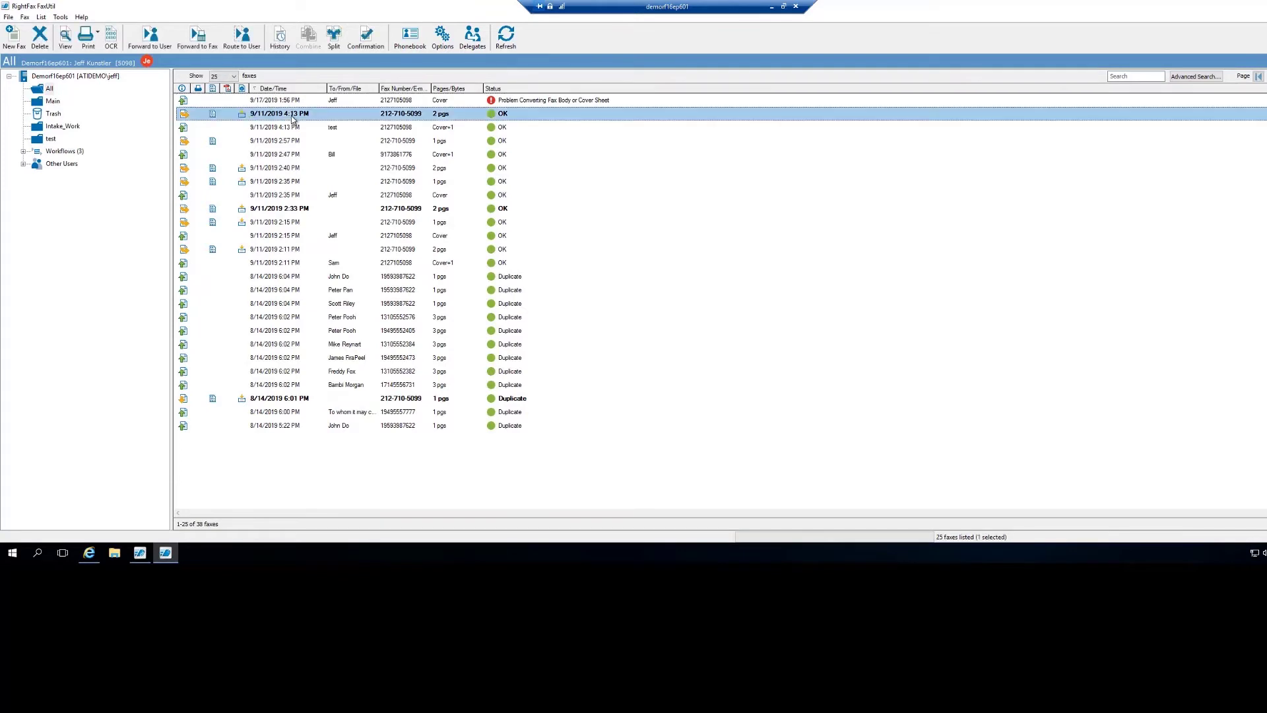
{"action": "right_click", "coordinate": [292, 118]}
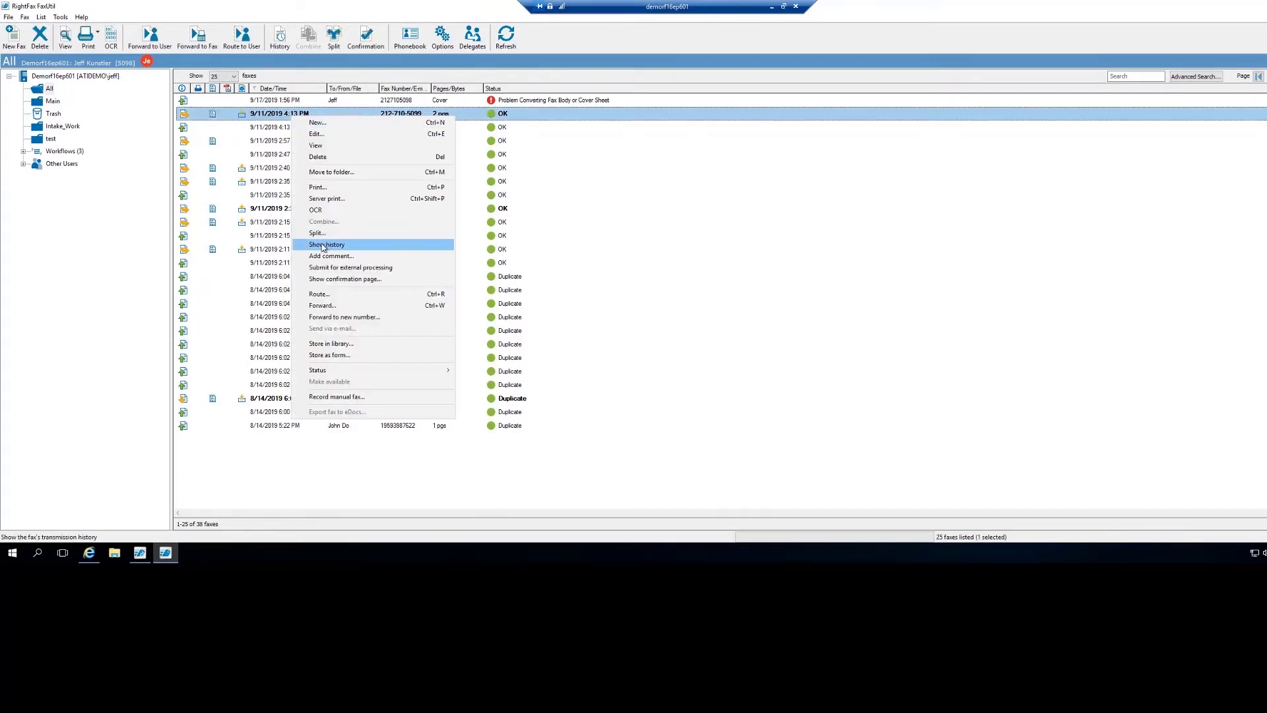
{"action": "left_click", "coordinate": [319, 244]}
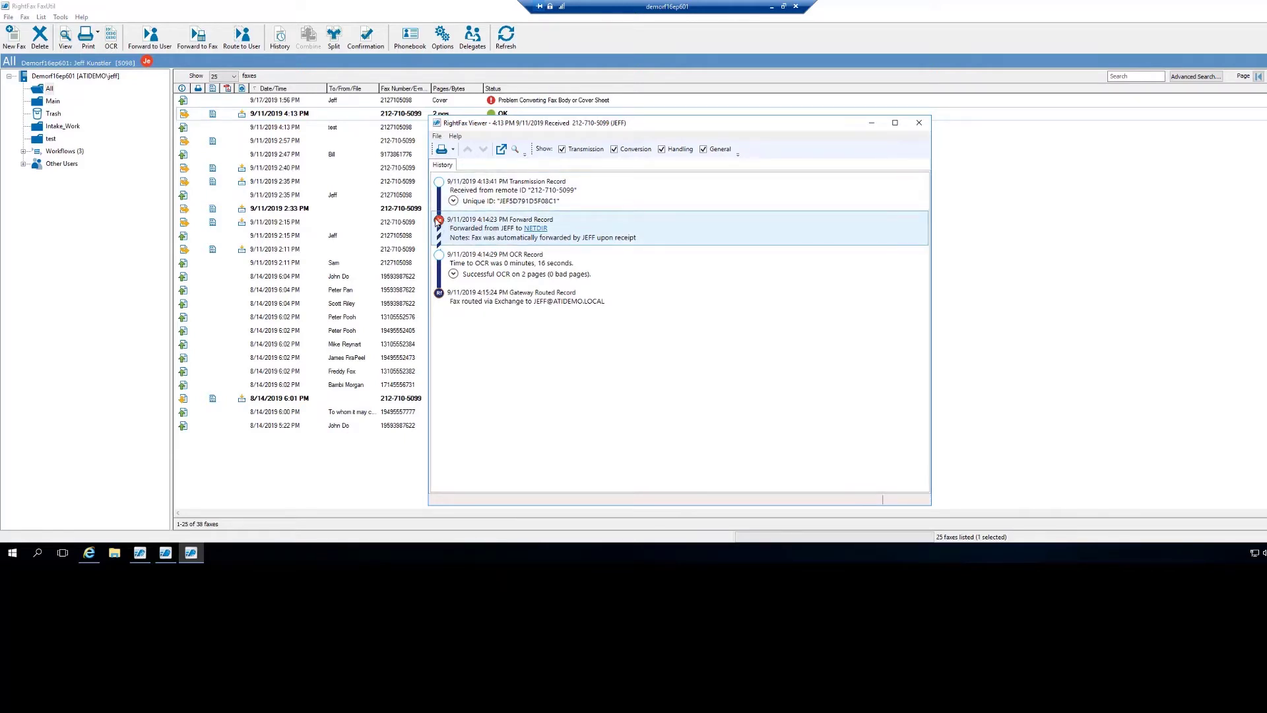
Review the 4:13 PM fax's routing history, then close the history viewer.
{"action": "mouse_move", "coordinate": [442, 224]}
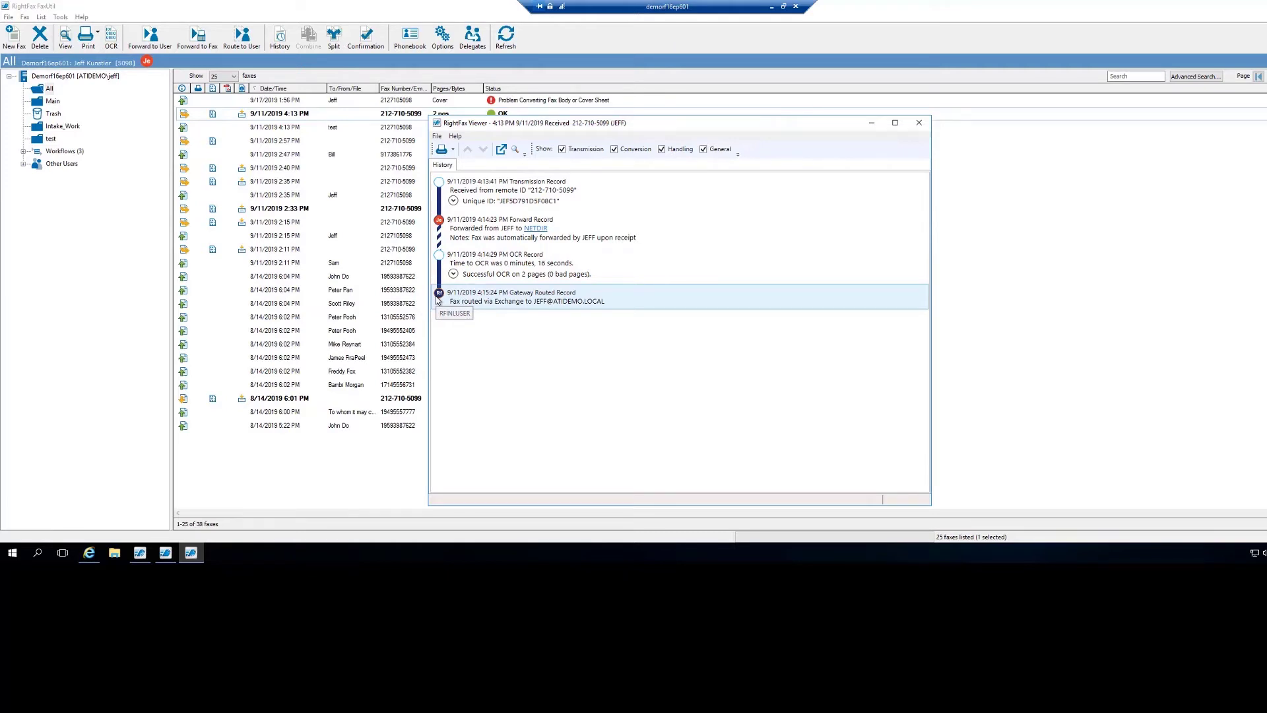
{"action": "left_click", "coordinate": [920, 125]}
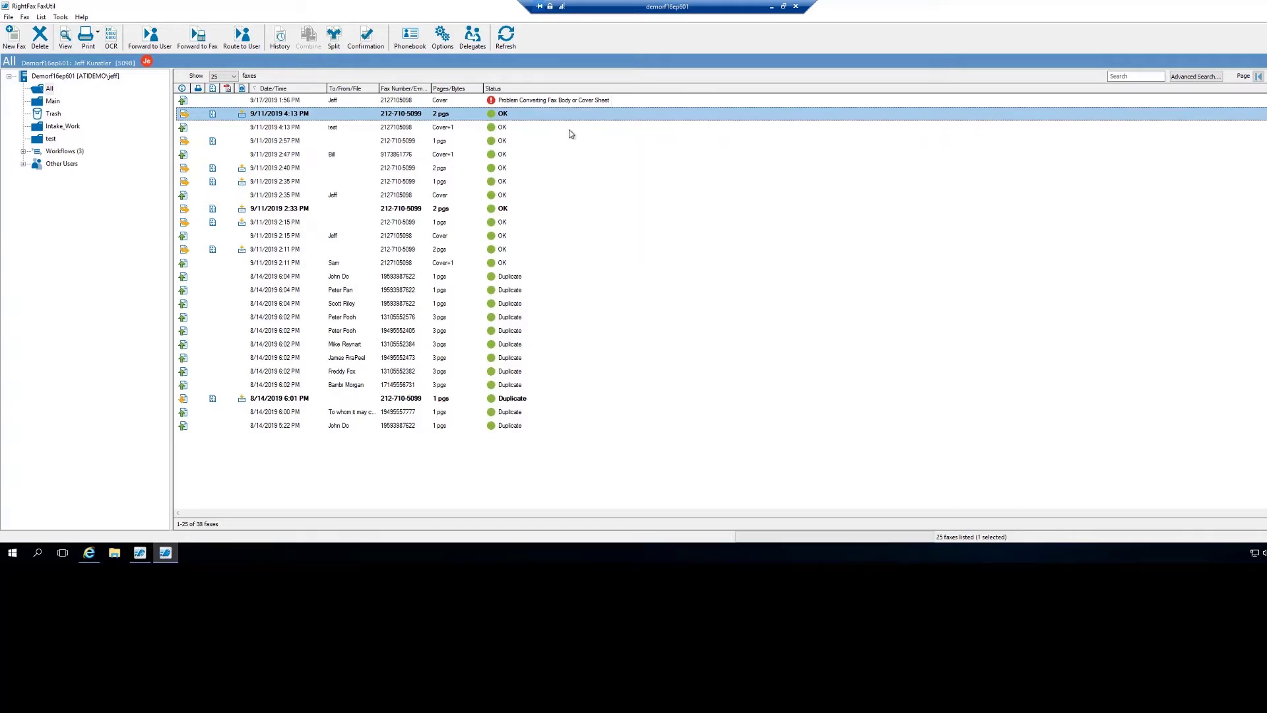
{"action": "left_click", "coordinate": [284, 90]}
{"action": "left_click", "coordinate": [283, 90]}
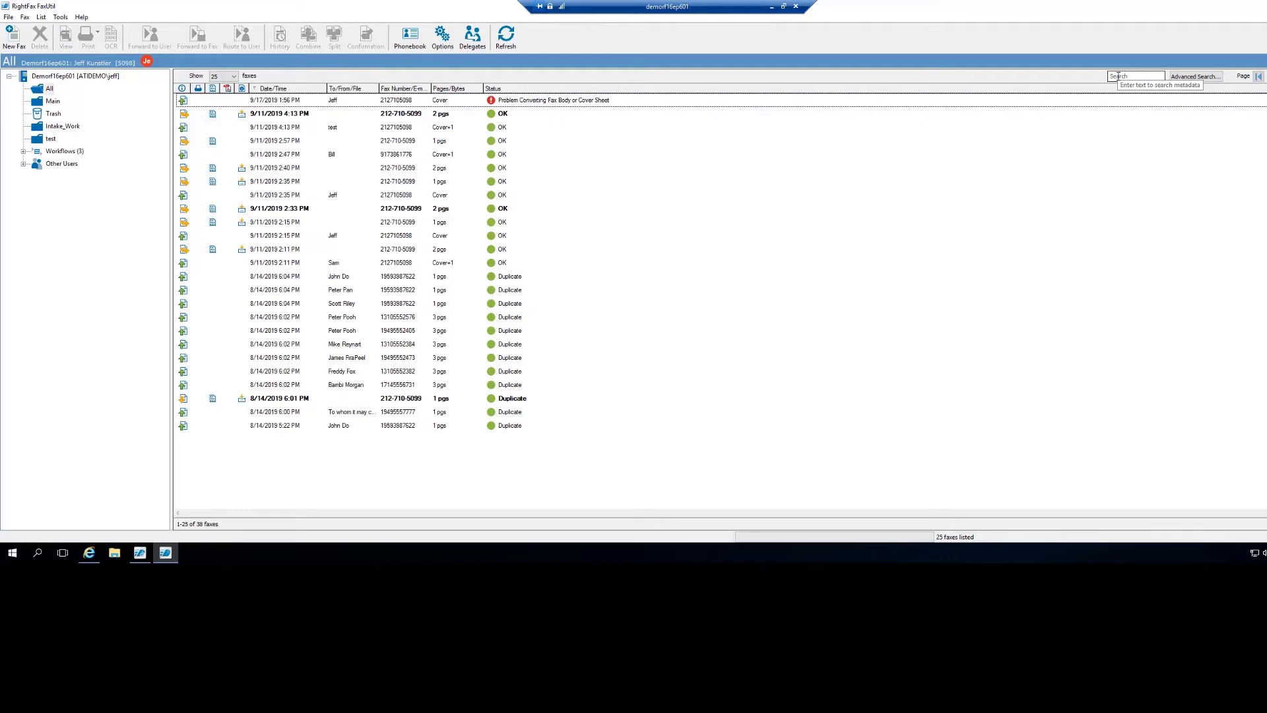
{"action": "left_click", "coordinate": [1196, 77]}
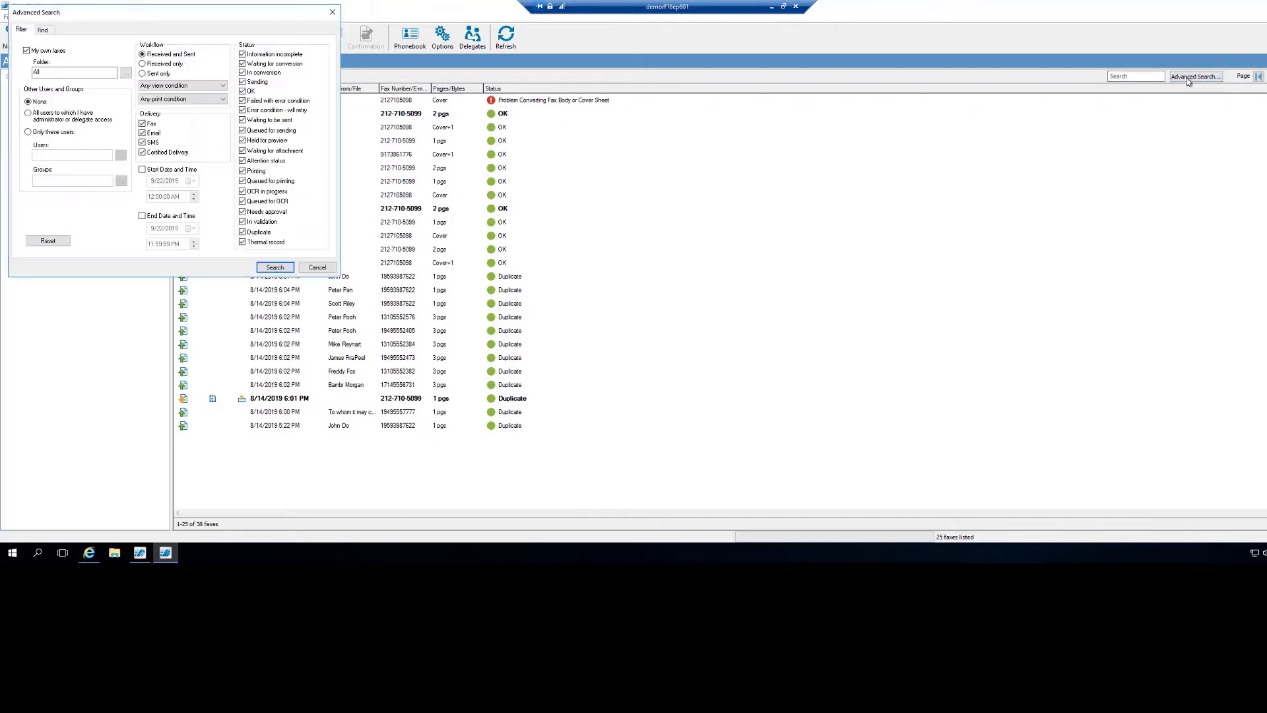
{"action": "left_click", "coordinate": [44, 30]}
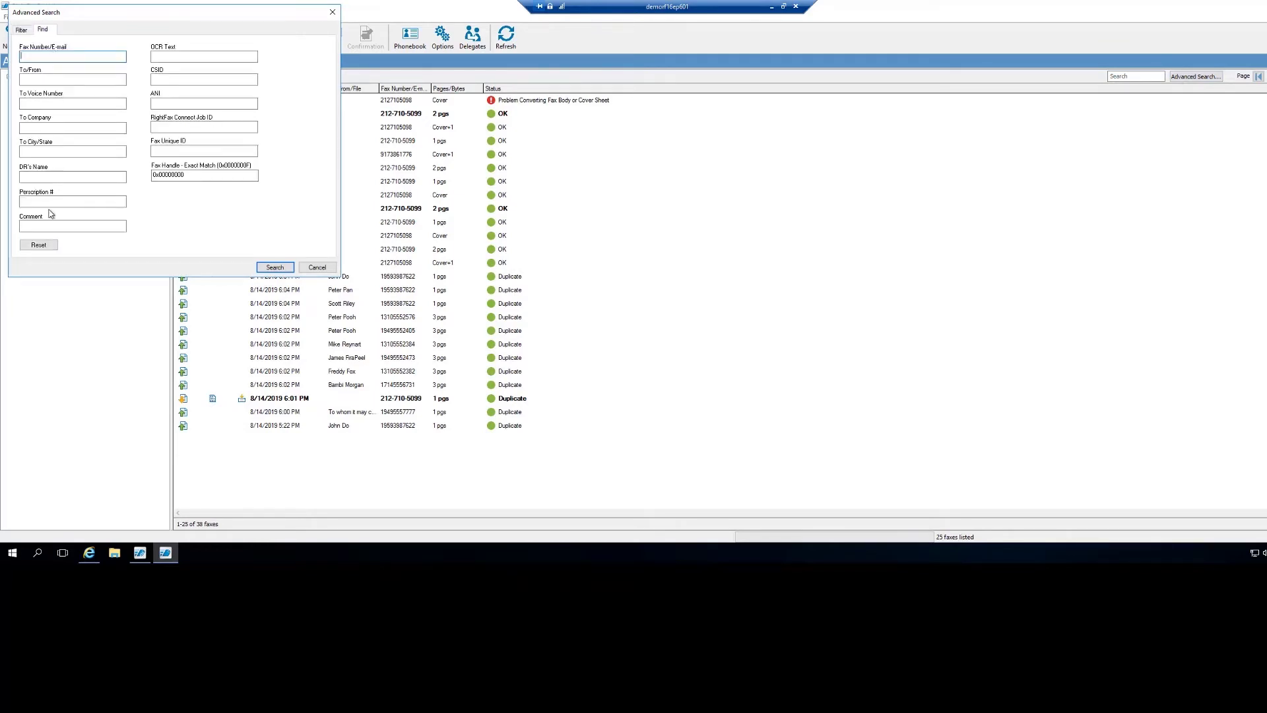
{"action": "left_click", "coordinate": [317, 267]}
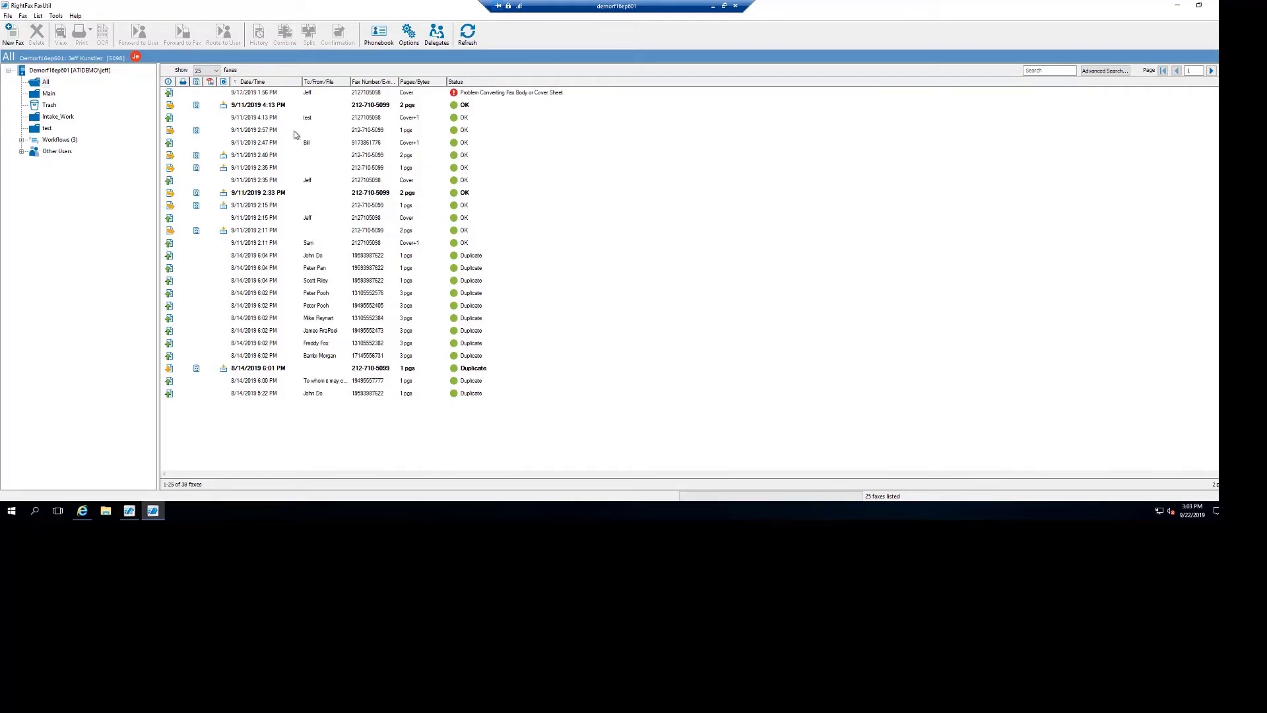
View both pages of the 4:13 PM fax, close it, and enter 'Document' as a search term.
{"action": "left_click", "coordinate": [257, 107]}
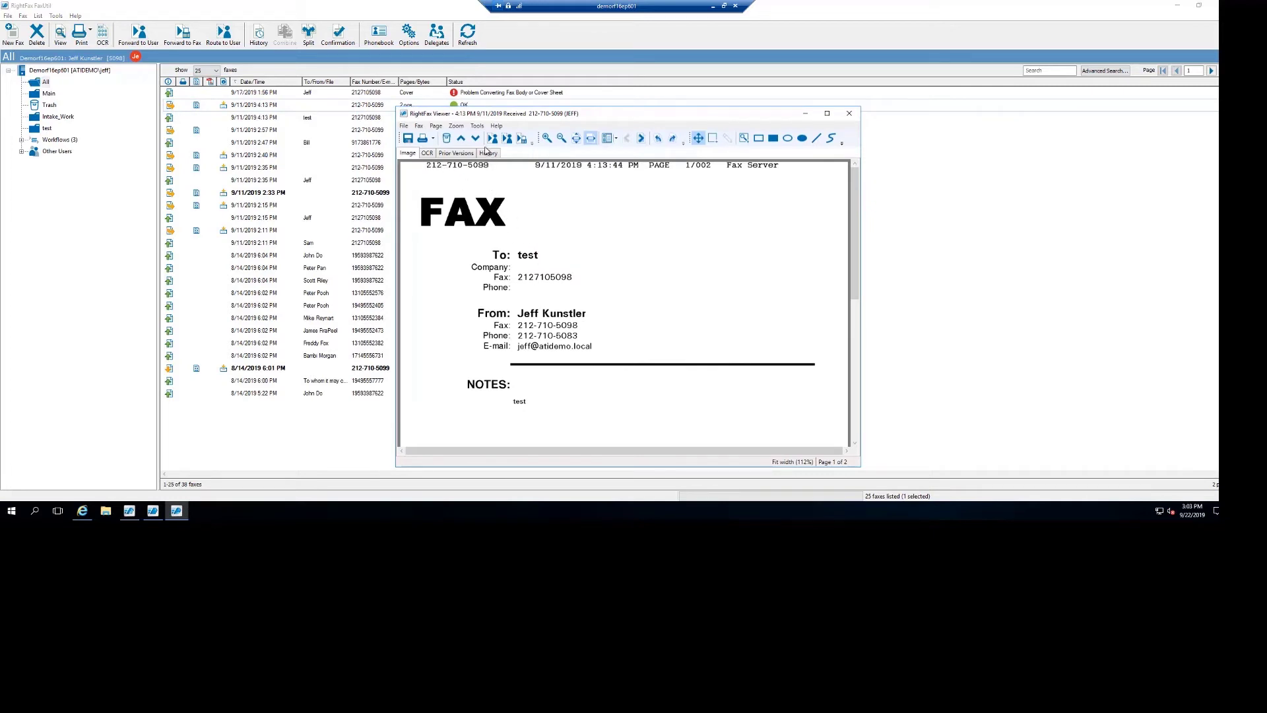
{"action": "left_click", "coordinate": [639, 139]}
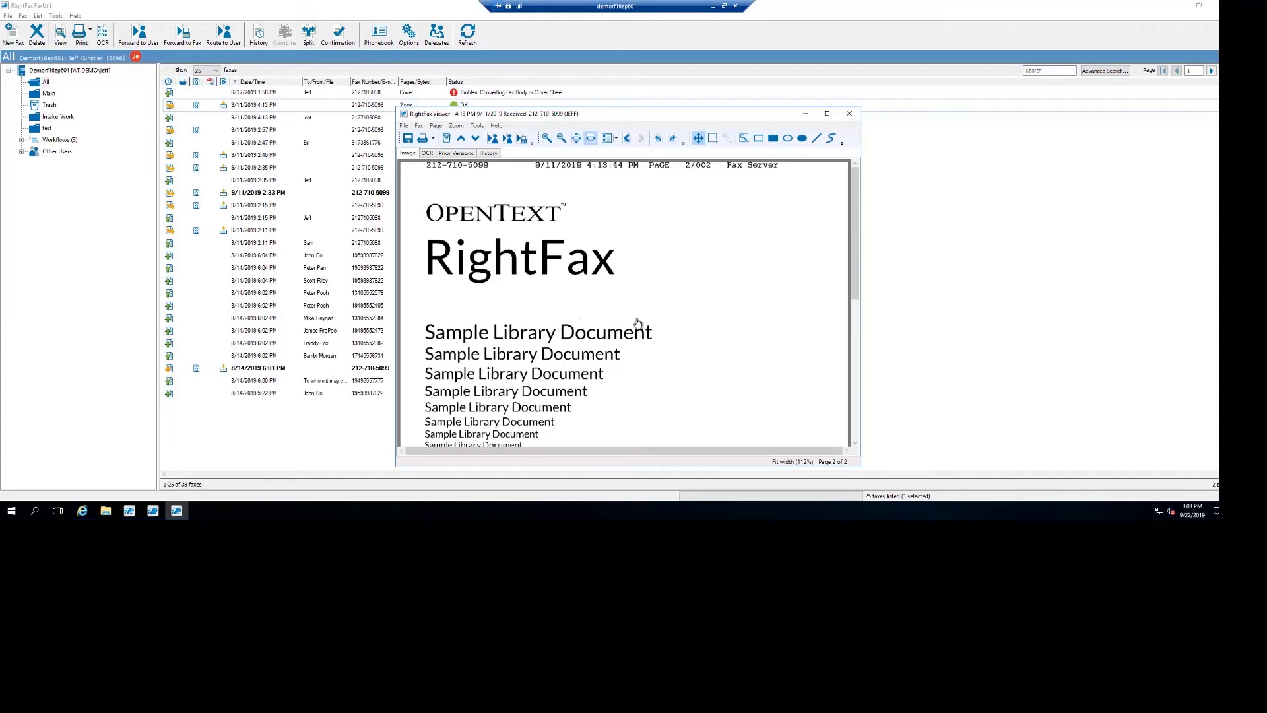
{"action": "left_click", "coordinate": [849, 114]}
{"action": "left_click", "coordinate": [1036, 70]}
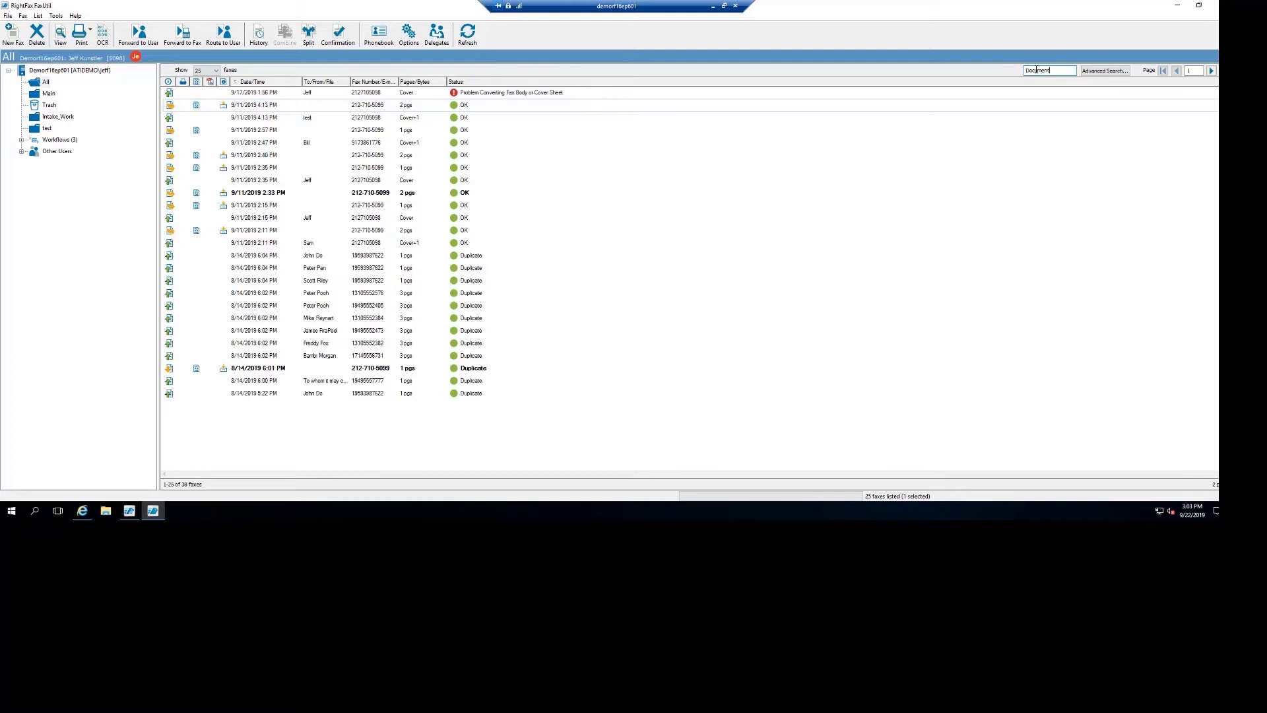
Run the 'Document' search, leaving 4 matching faxes, and bring up Advanced Search.
{"action": "key", "text": "Return"}
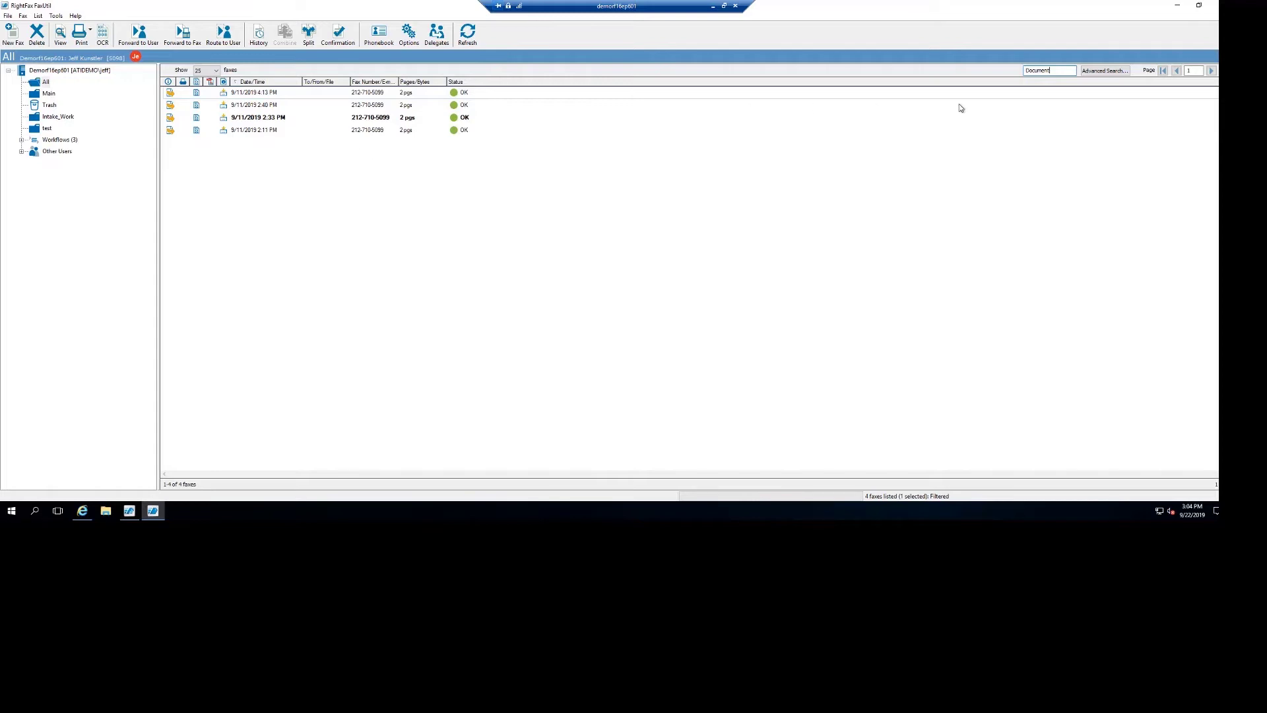
{"action": "left_click", "coordinate": [1109, 73]}
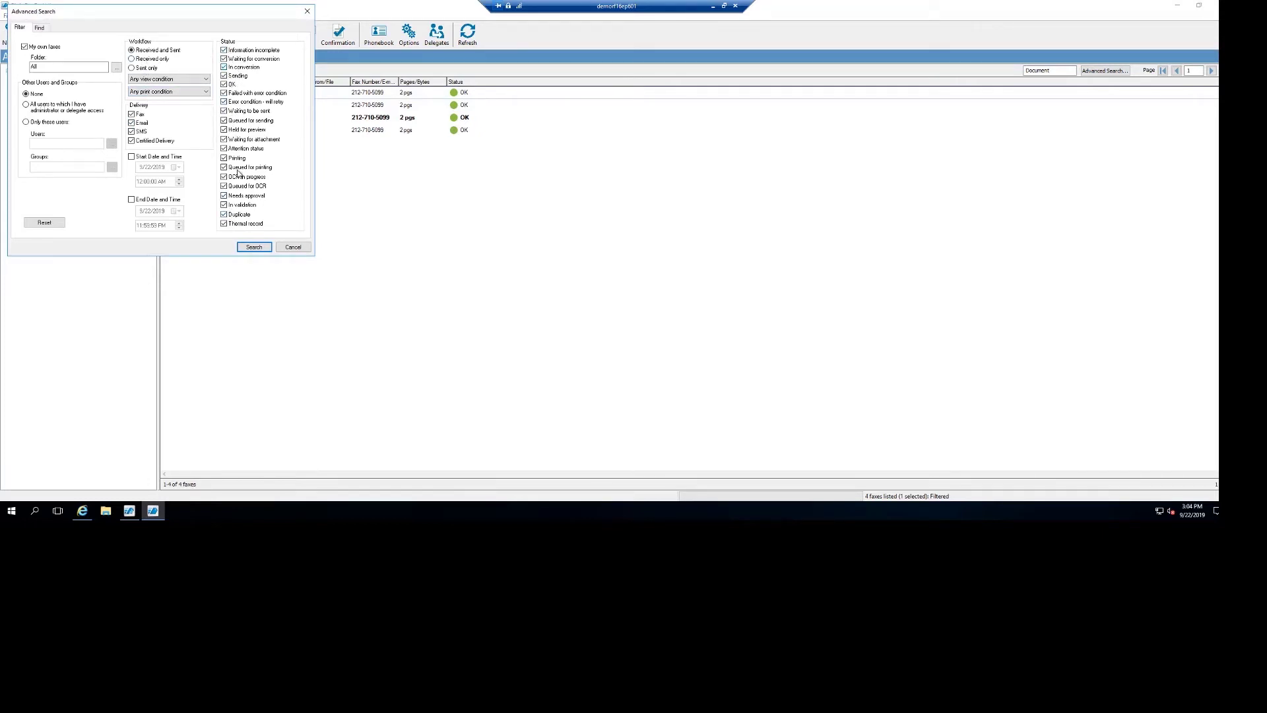
Cancel Advanced Search and show the DID / DNIS and Has TX/RX Notes columns in the fax list.
{"action": "left_click", "coordinate": [290, 248]}
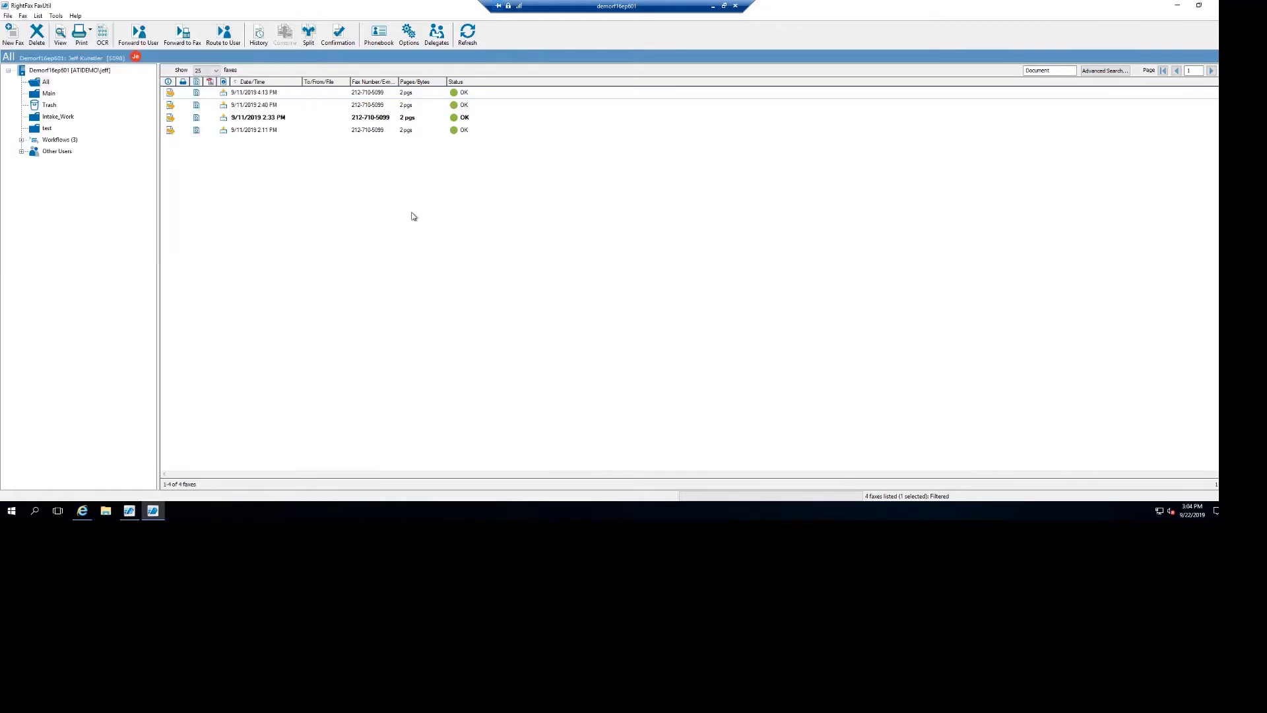
{"action": "right_click", "coordinate": [661, 87]}
{"action": "mouse_move", "coordinate": [722, 104]}
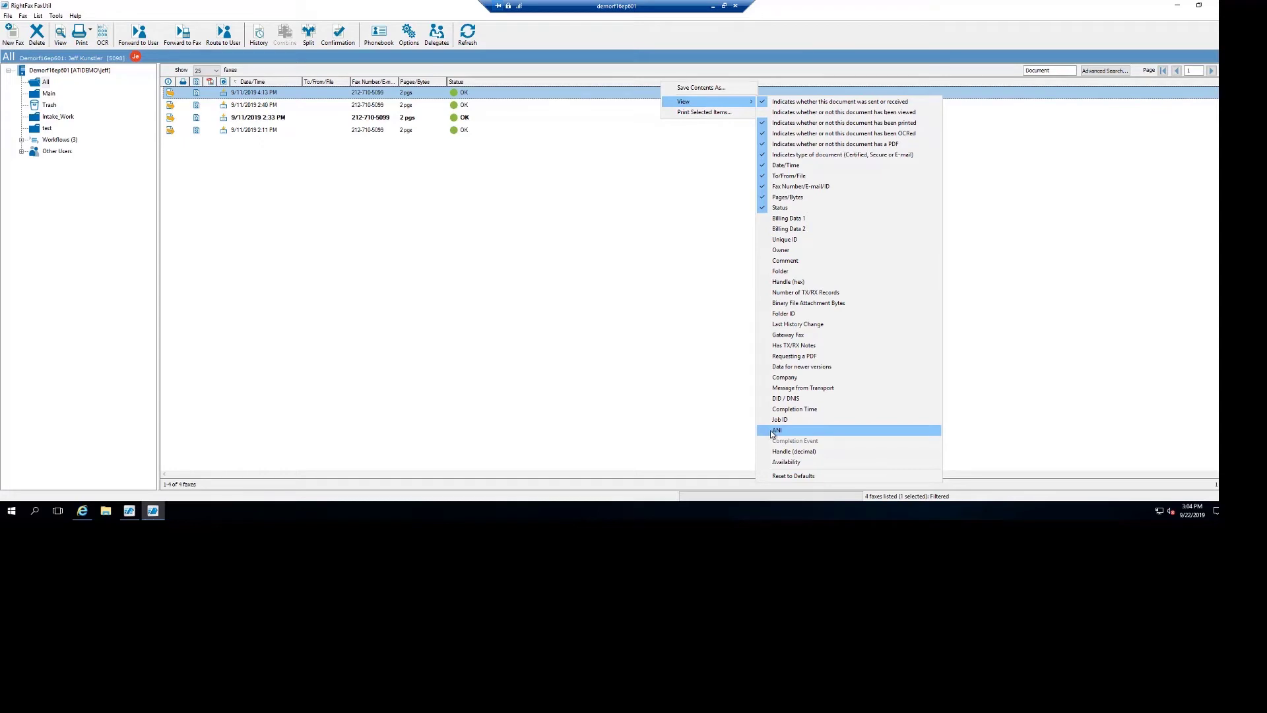
{"action": "left_click", "coordinate": [765, 398]}
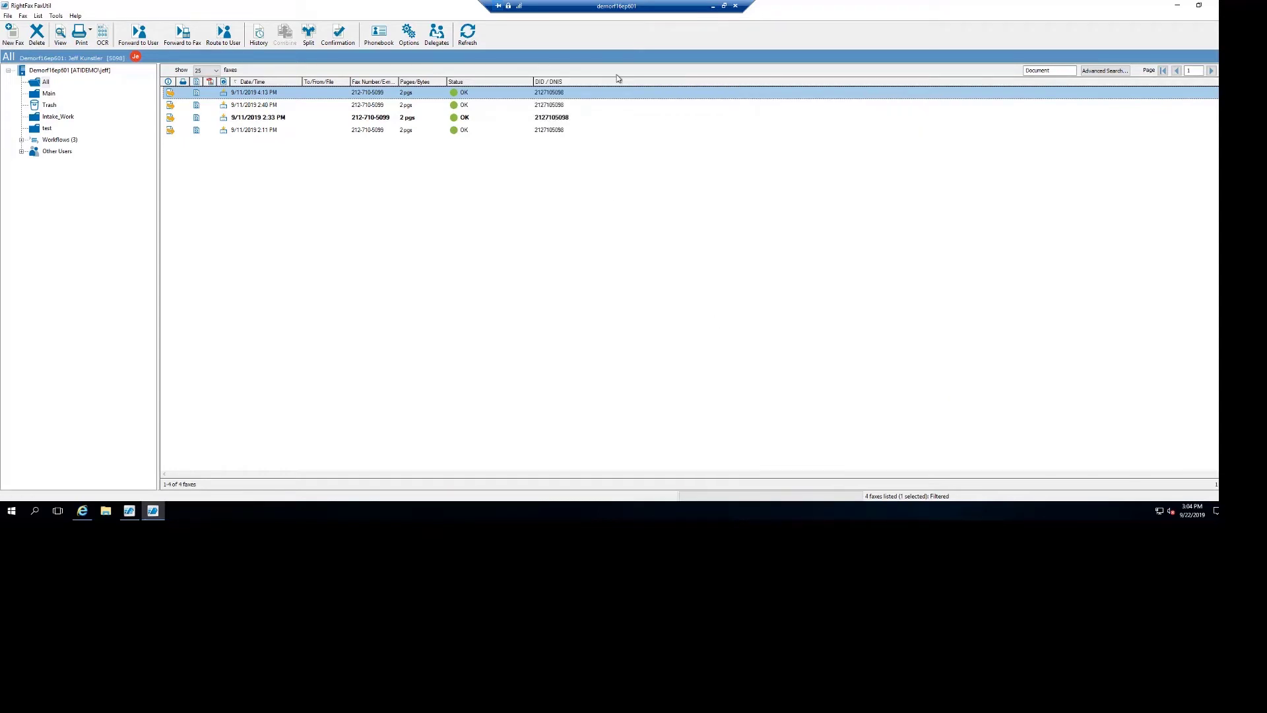
{"action": "right_click", "coordinate": [710, 86]}
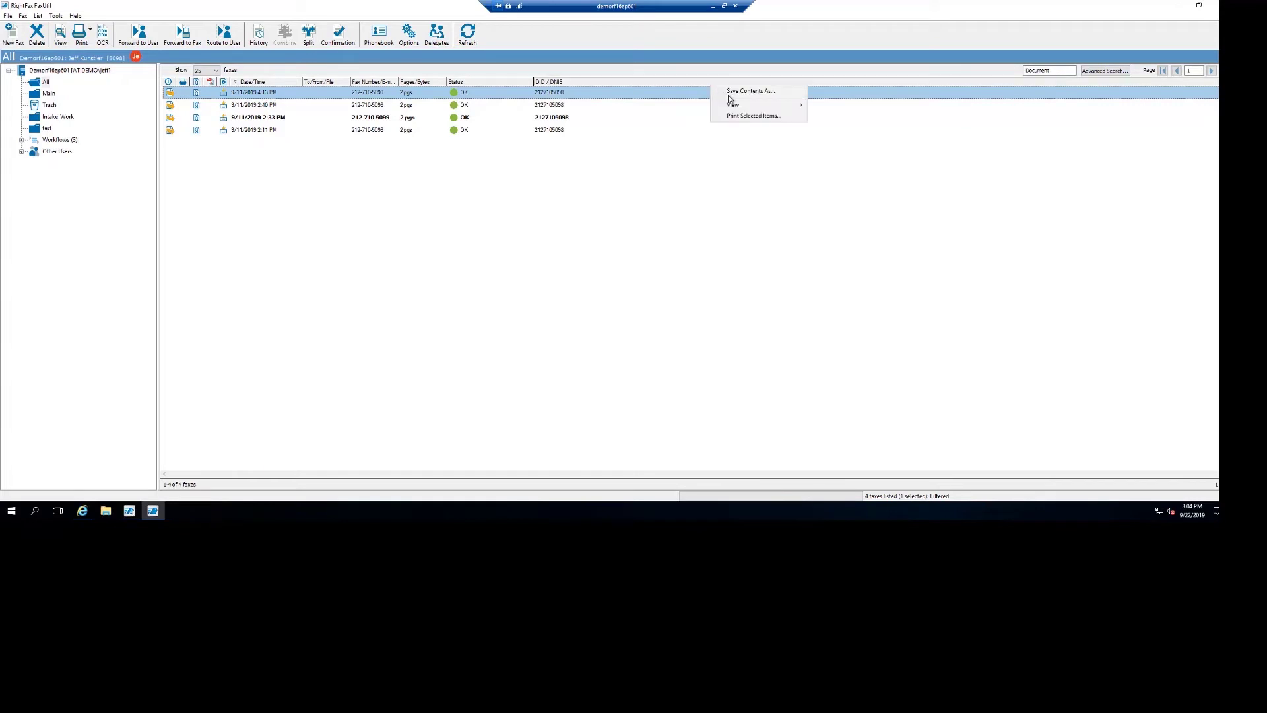
{"action": "mouse_move", "coordinate": [800, 107]}
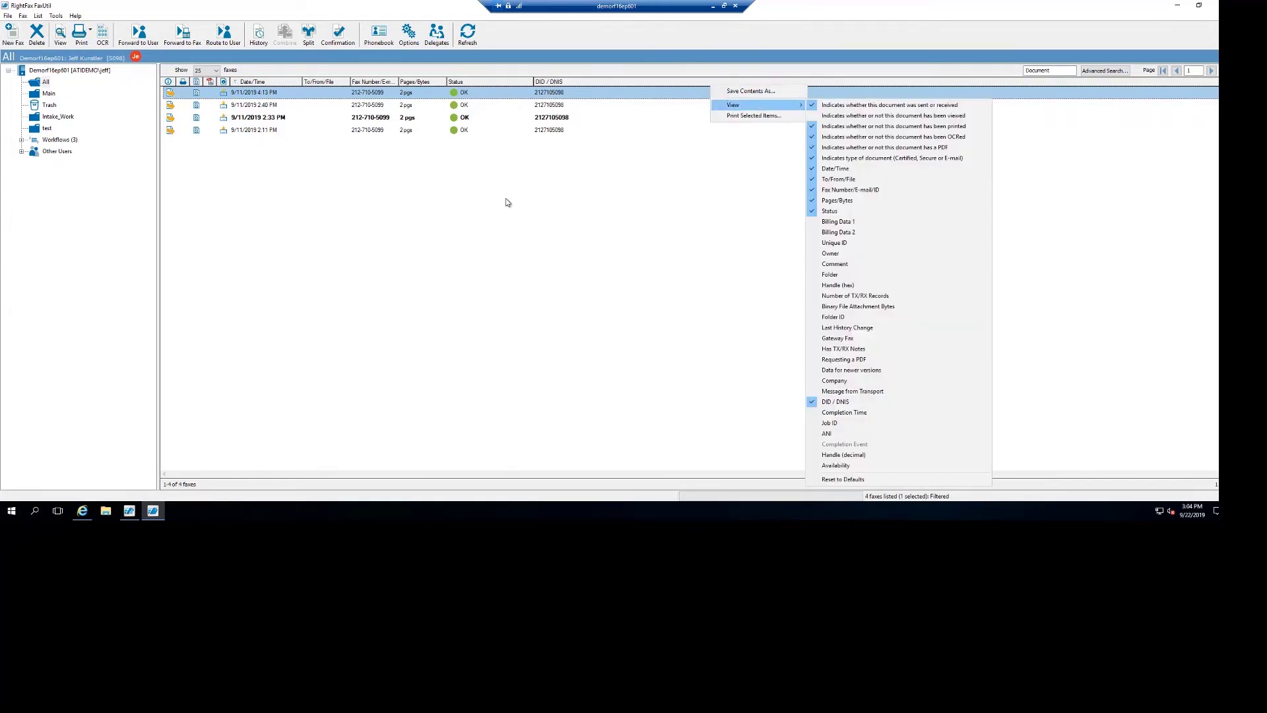
{"action": "left_click", "coordinate": [816, 349]}
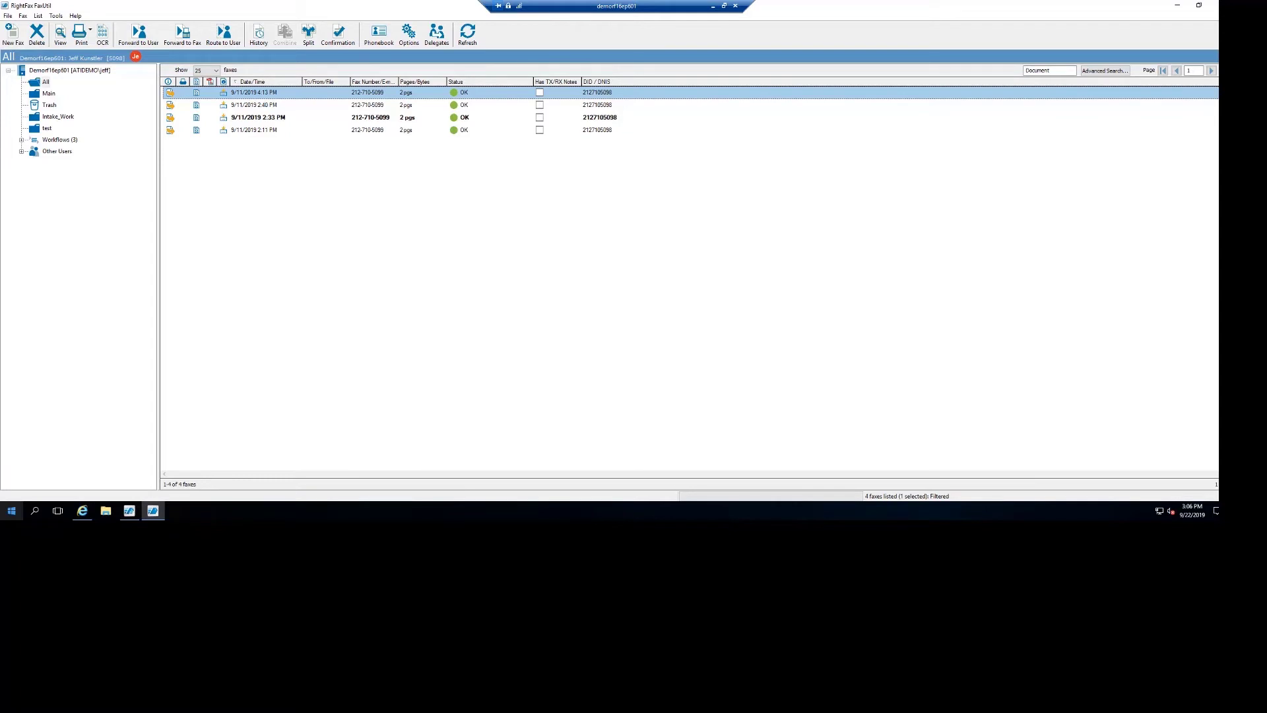
Minimize FaxUtil, inspect the ADMINS group's Aging and Archiving tab, cancel, and return to Services.
{"action": "left_click", "coordinate": [1177, 6]}
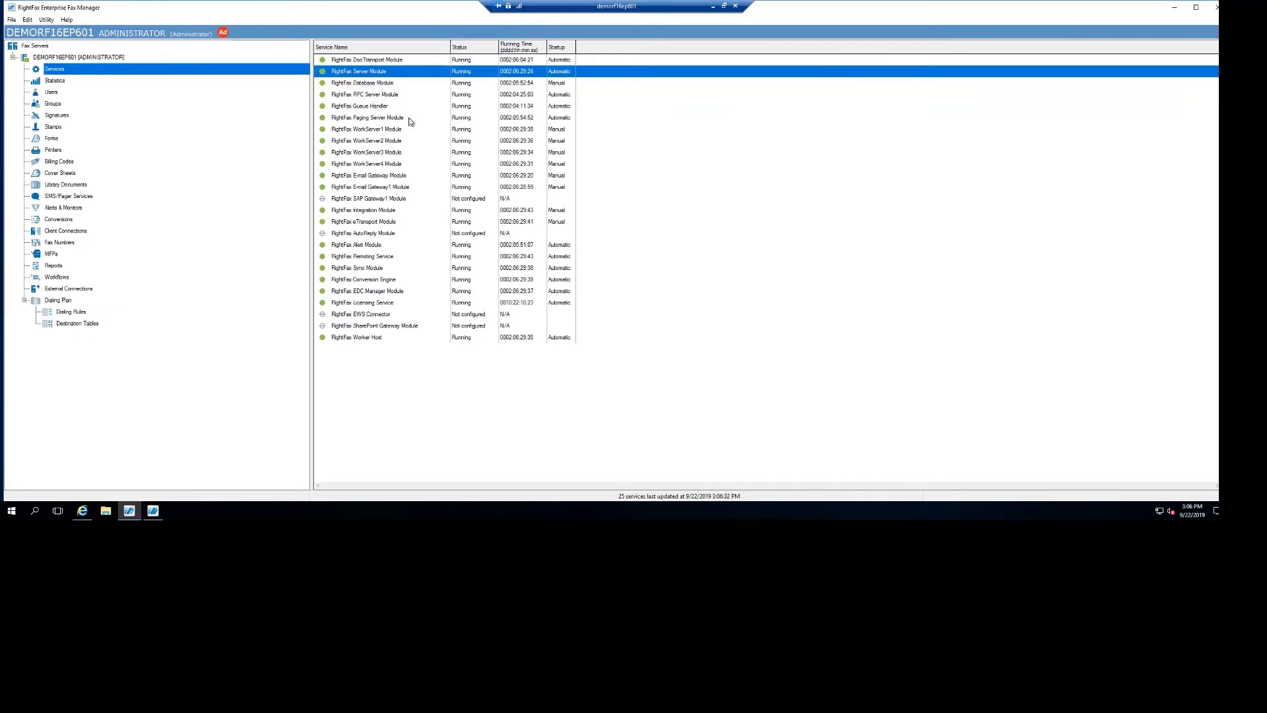
{"action": "left_click", "coordinate": [54, 104]}
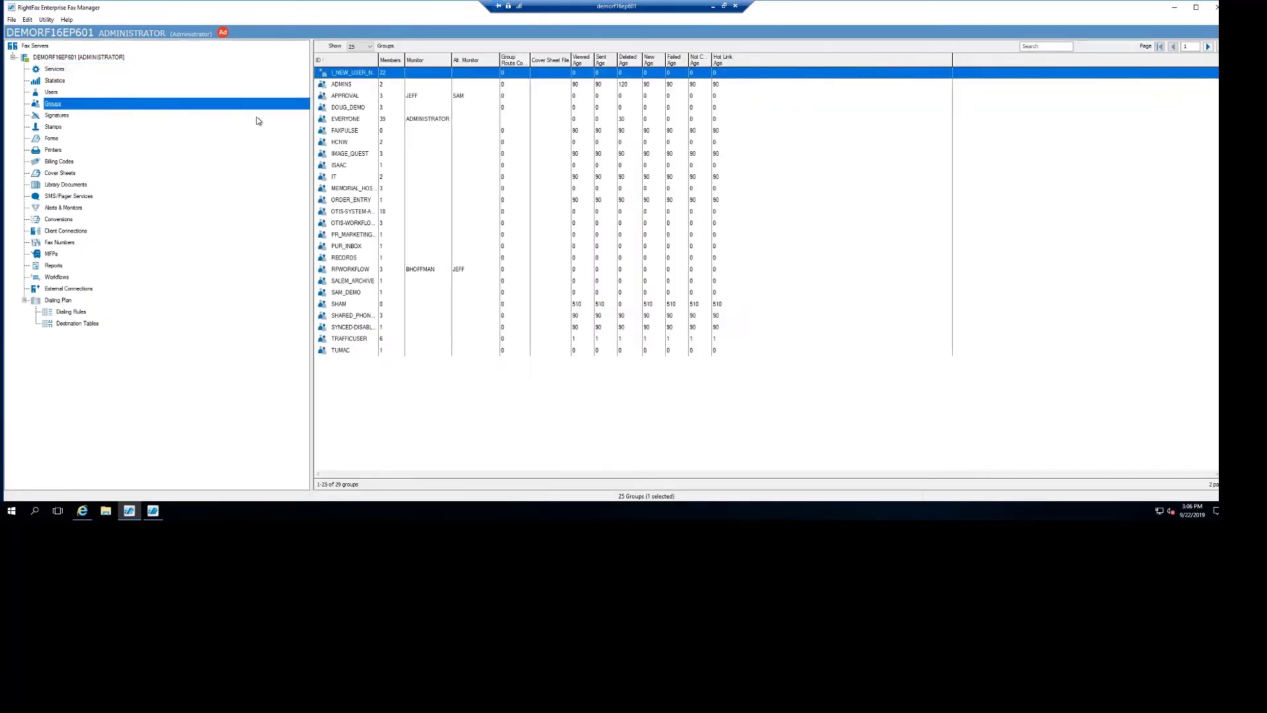
{"action": "double_click", "coordinate": [342, 85]}
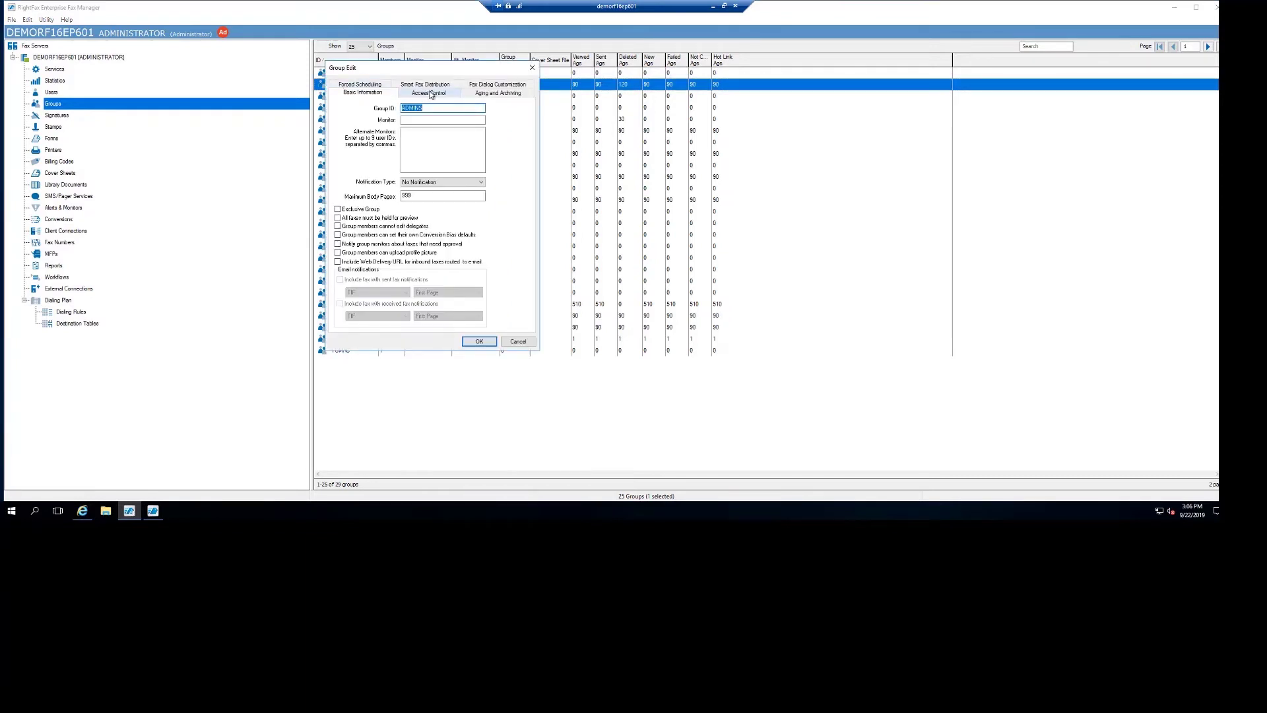
{"action": "left_click", "coordinate": [482, 96]}
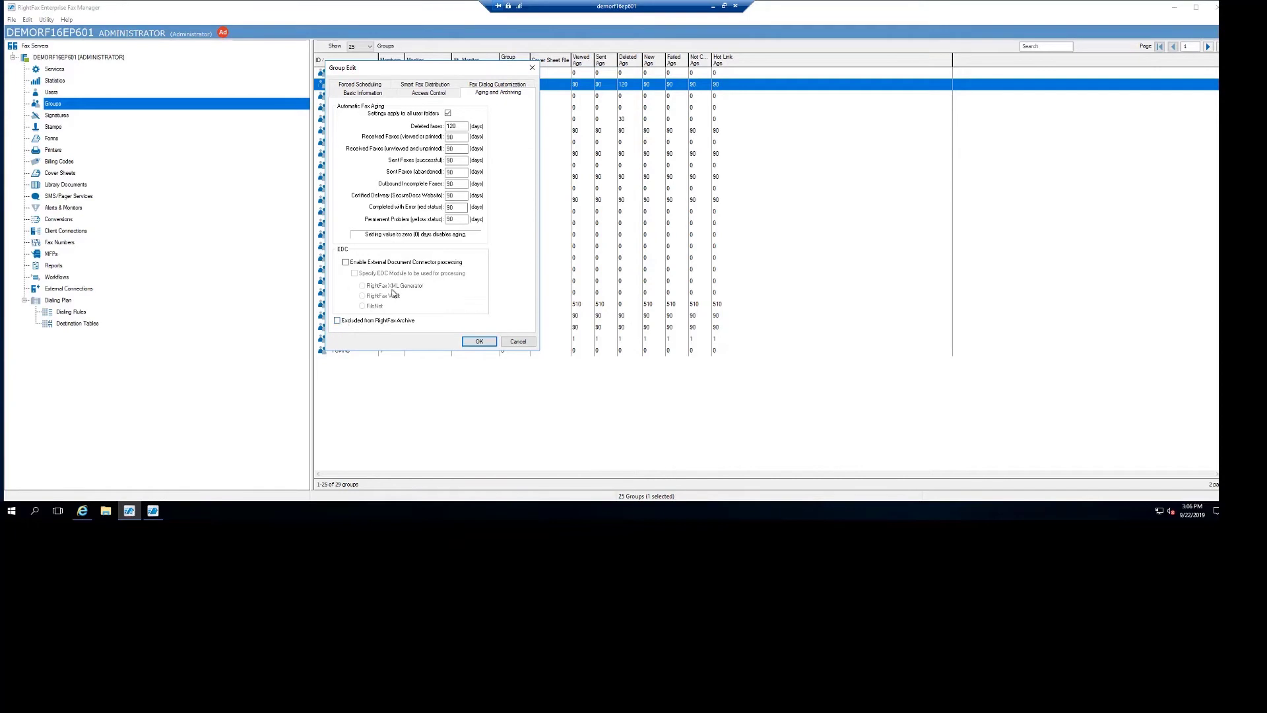
{"action": "left_click", "coordinate": [513, 342]}
{"action": "left_click", "coordinate": [54, 70]}
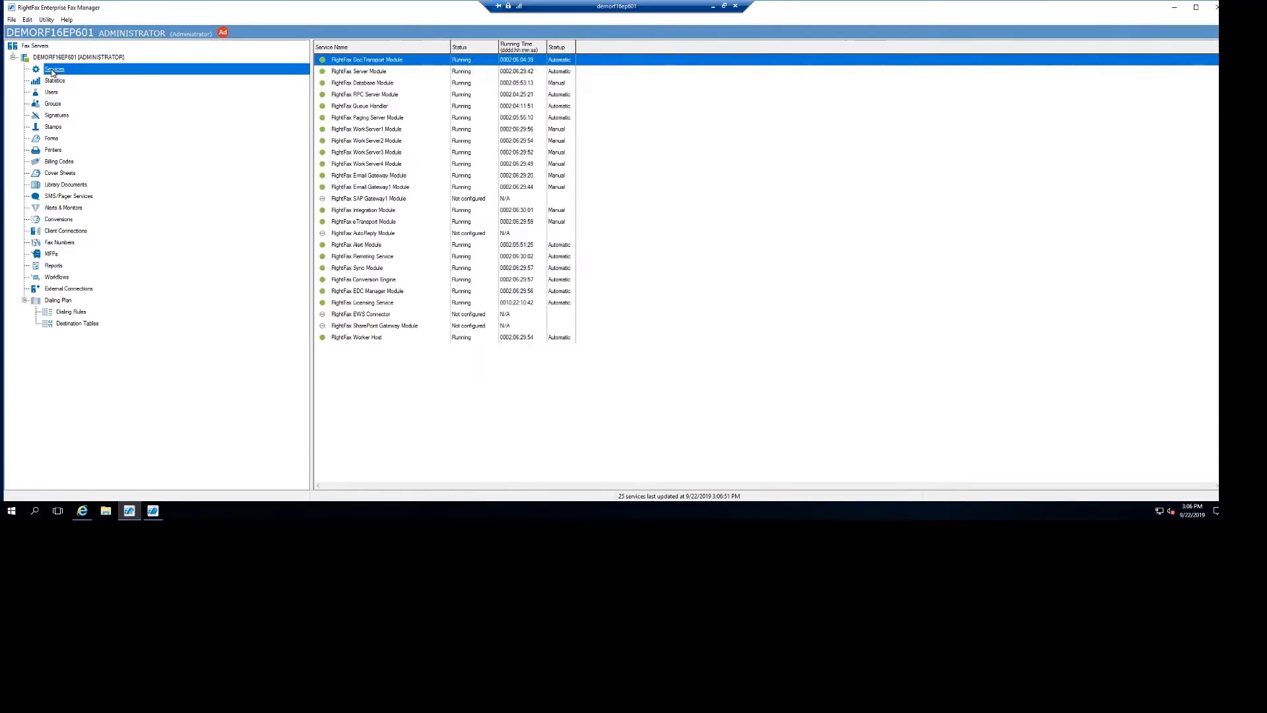
Check the Server Module's SQL Connections tab, cancel, then open the APPROVAL group's settings.
{"action": "left_click", "coordinate": [348, 71]}
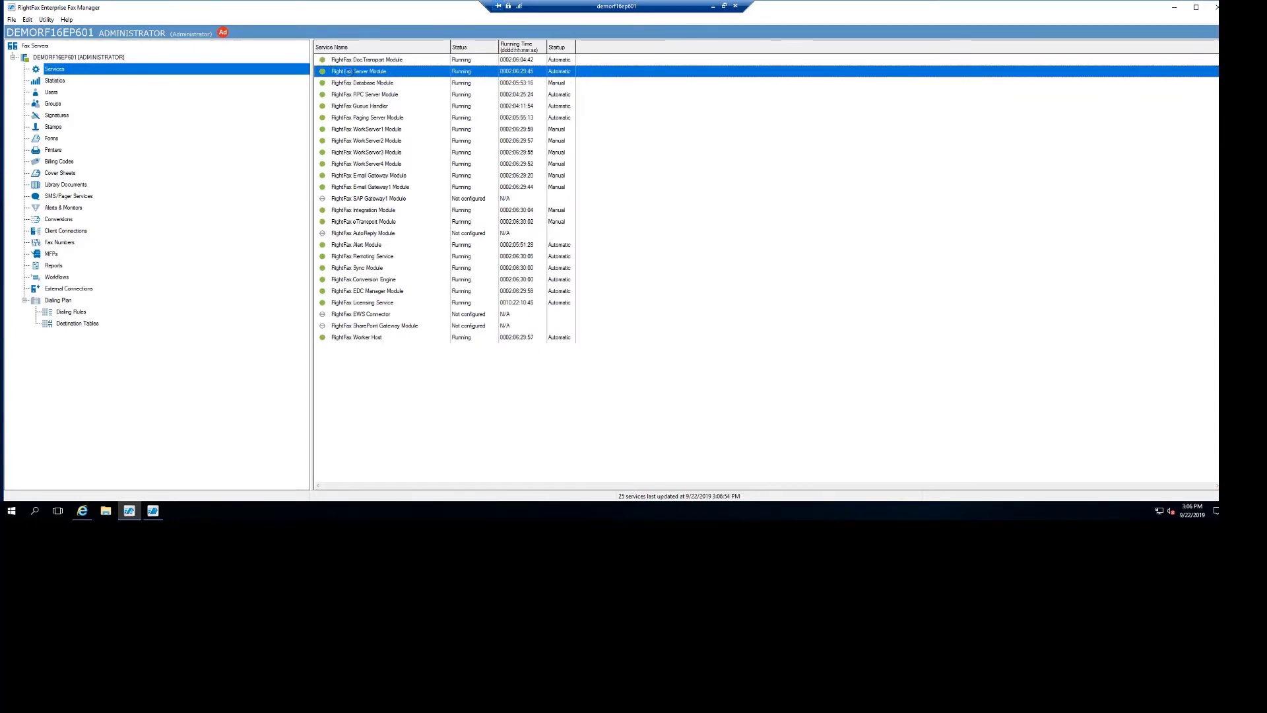
{"action": "double_click", "coordinate": [348, 71]}
{"action": "left_click", "coordinate": [151, 41]}
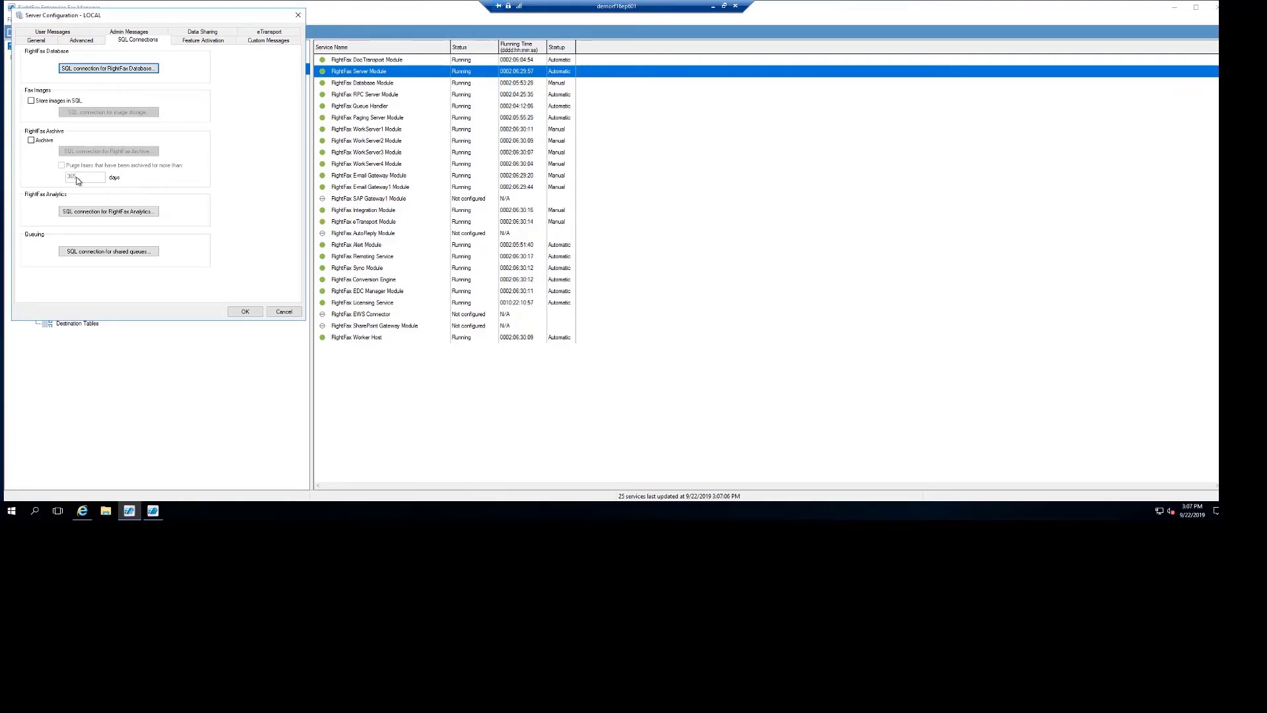
{"action": "left_click", "coordinate": [275, 314]}
{"action": "left_click", "coordinate": [279, 312]}
{"action": "left_click", "coordinate": [52, 104]}
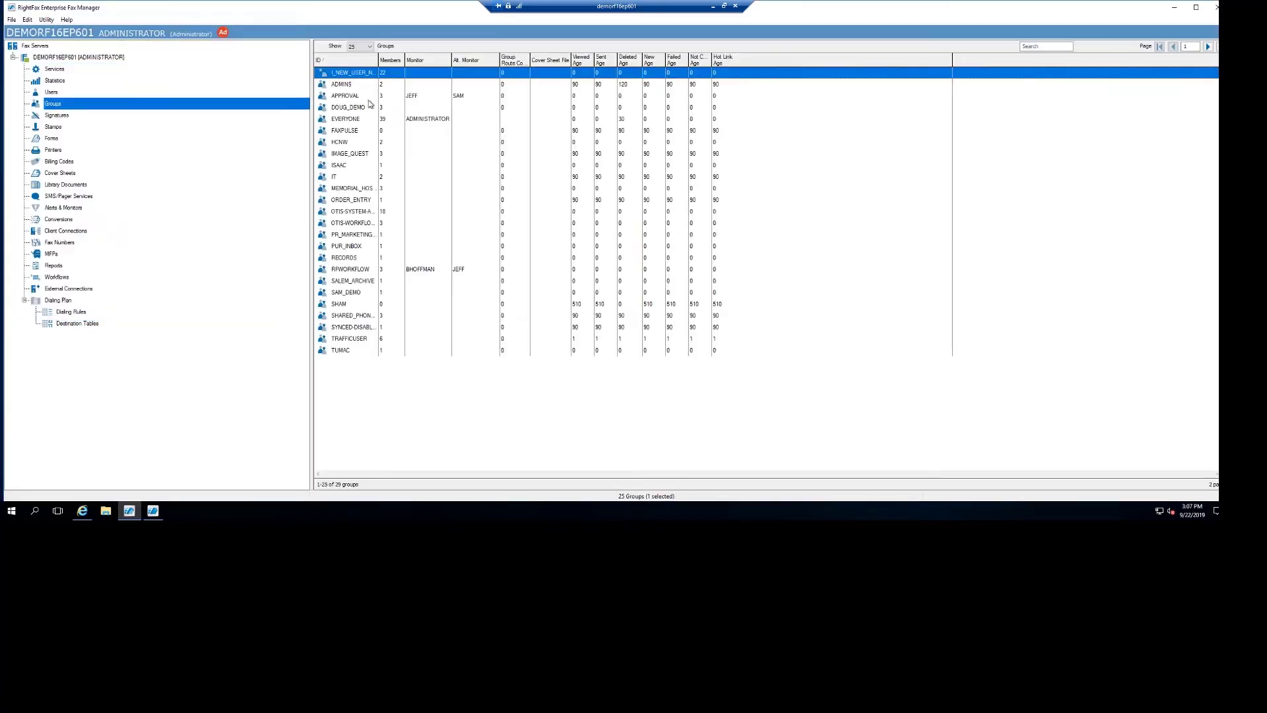
{"action": "double_click", "coordinate": [351, 96]}
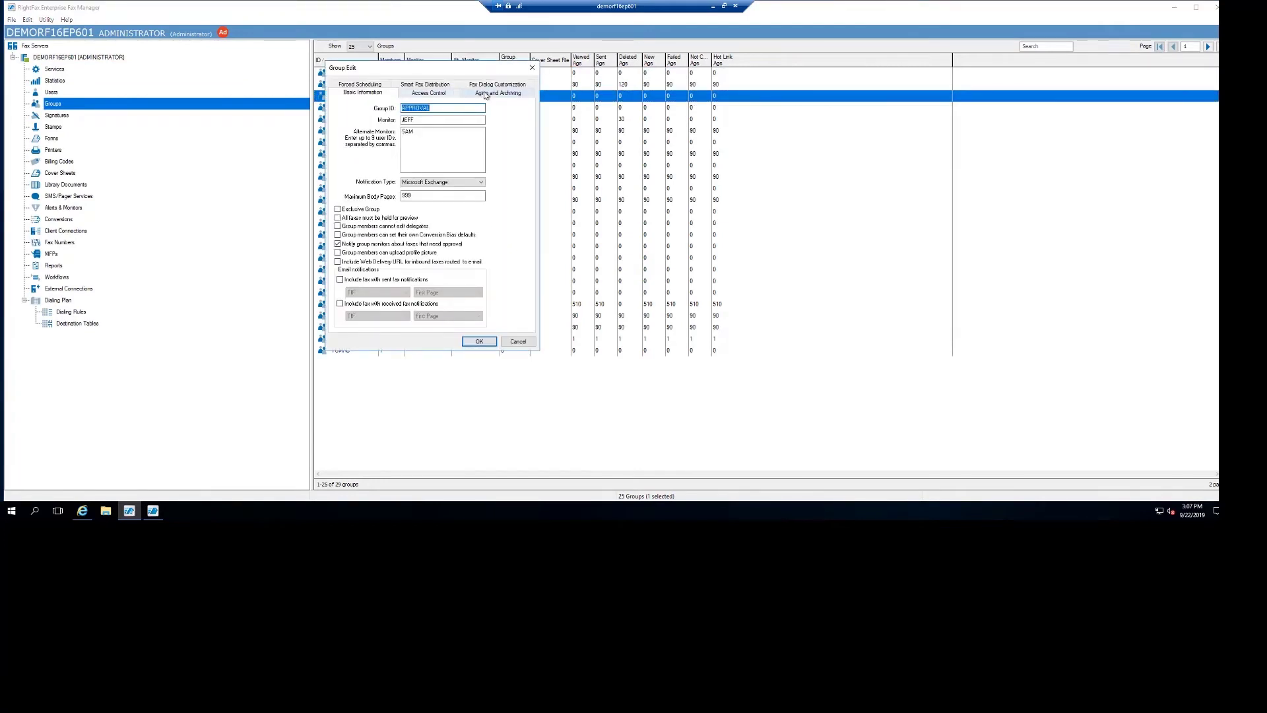
Review the APPROVAL group's Aging and Archiving settings and close the dialog without changes.
{"action": "left_click", "coordinate": [485, 96]}
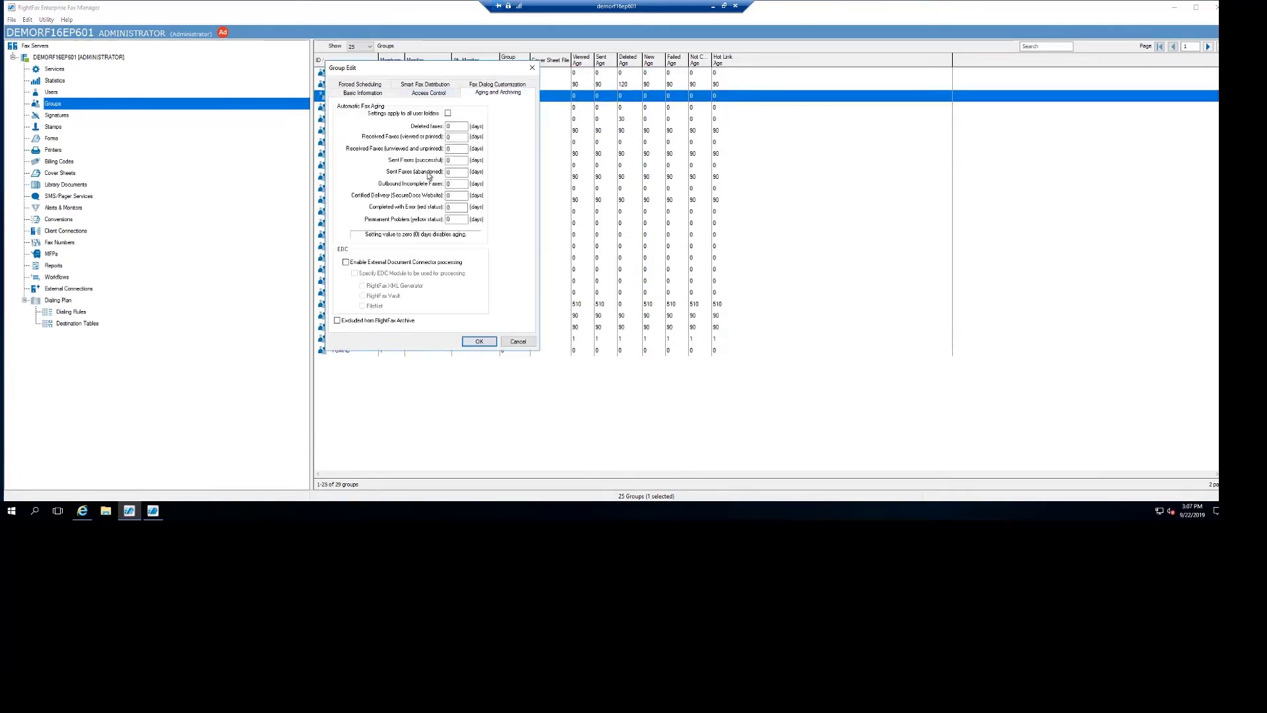
{"action": "double_click", "coordinate": [452, 125]}
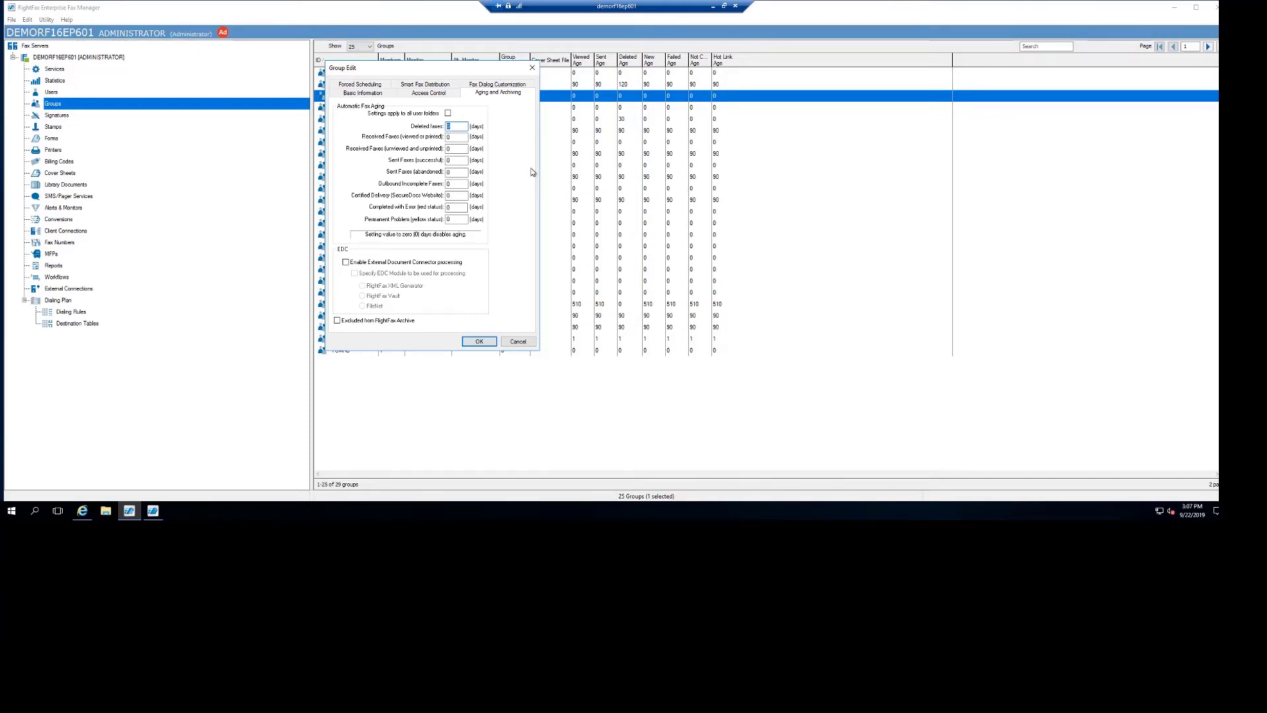
{"action": "left_click", "coordinate": [506, 344]}
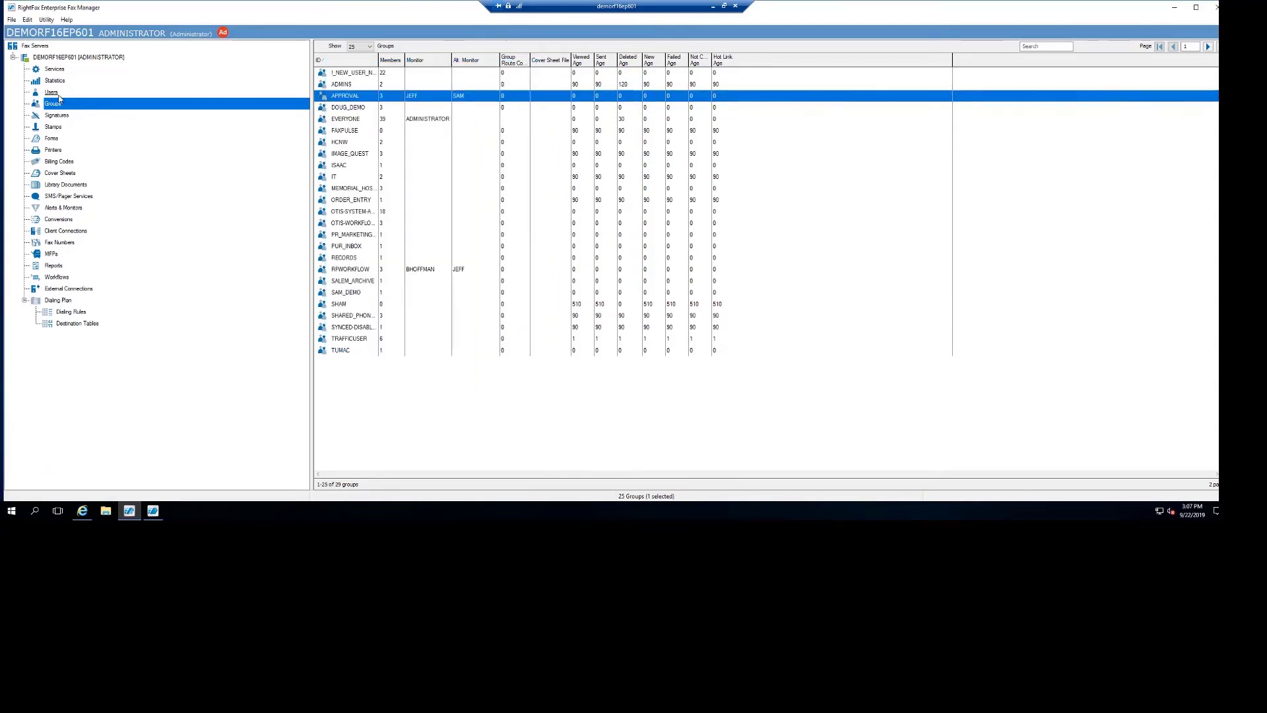
Inspect the RightFax Server Module's SQL Connections settings, then leave the remote full-screen view.
{"action": "left_click", "coordinate": [53, 68]}
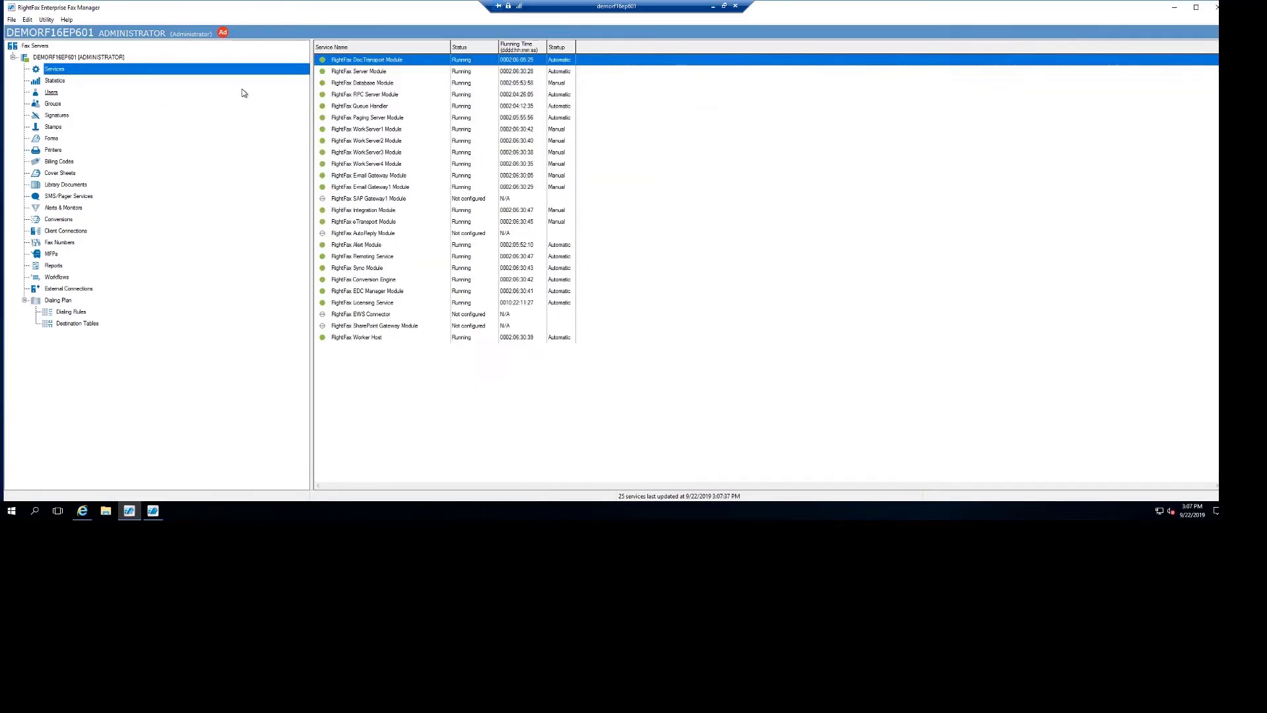
{"action": "left_click", "coordinate": [348, 68]}
{"action": "double_click", "coordinate": [348, 68]}
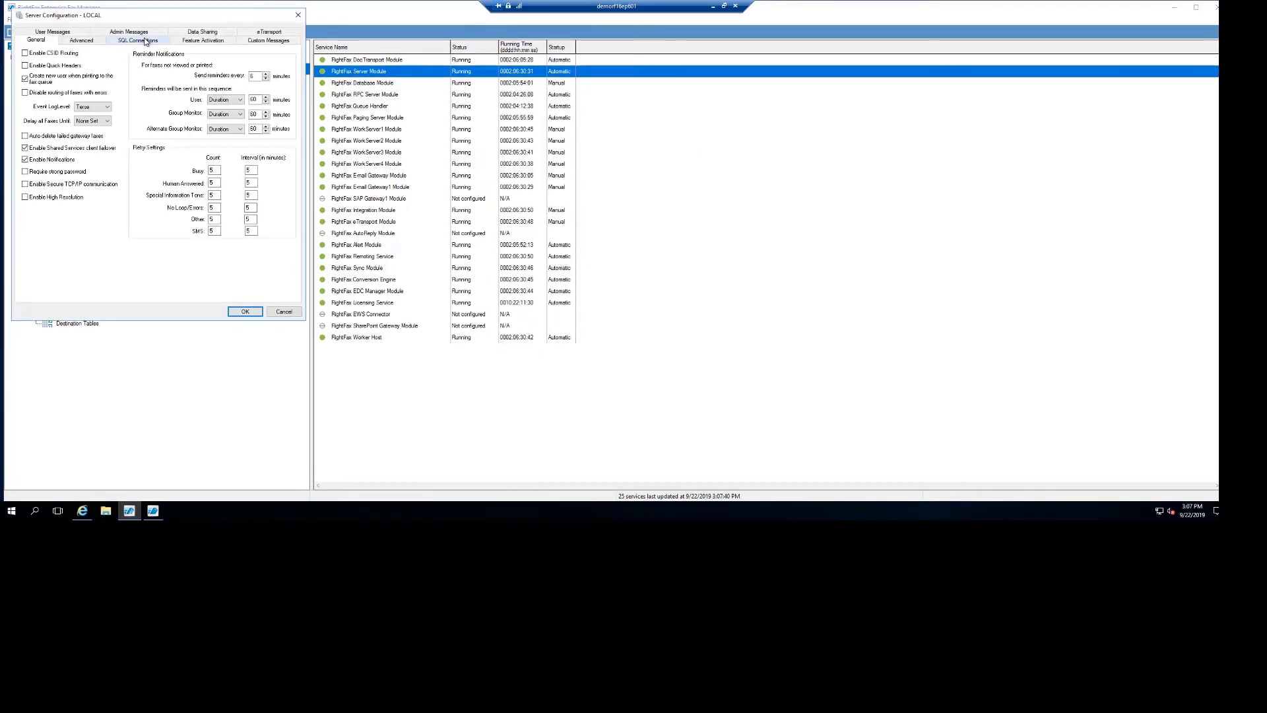
{"action": "left_click", "coordinate": [138, 40]}
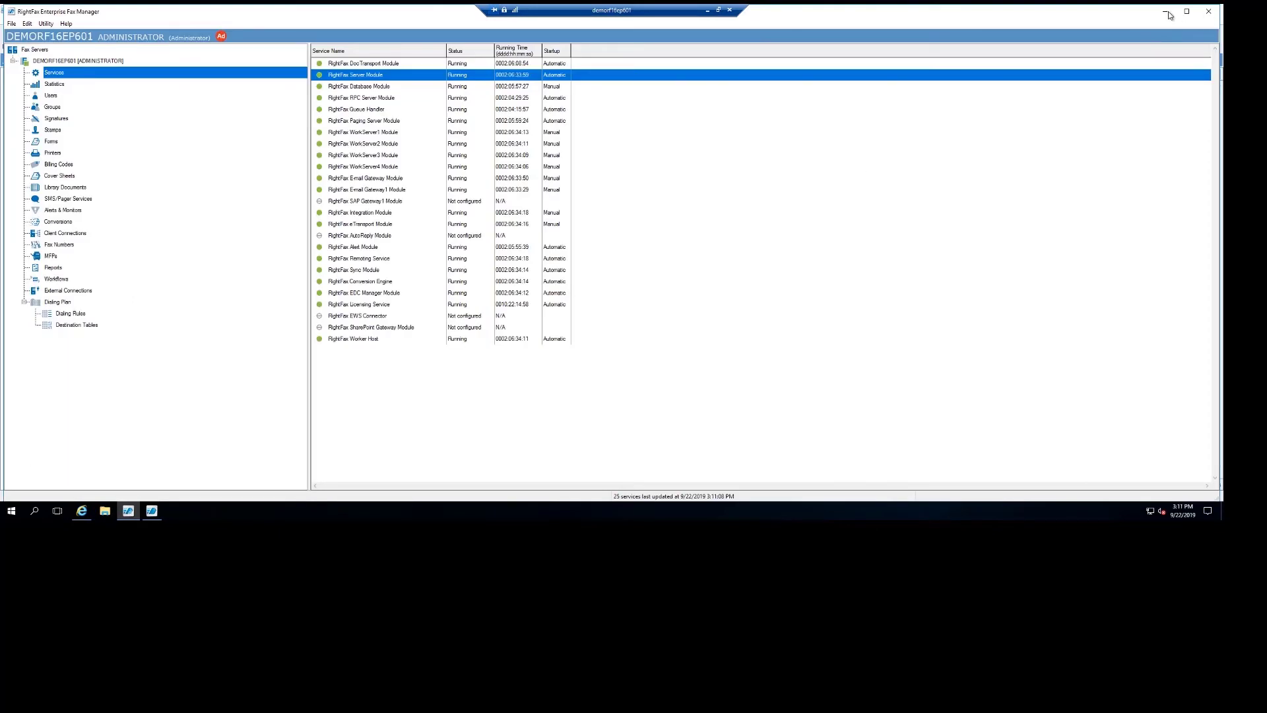
{"action": "left_click", "coordinate": [707, 12]}
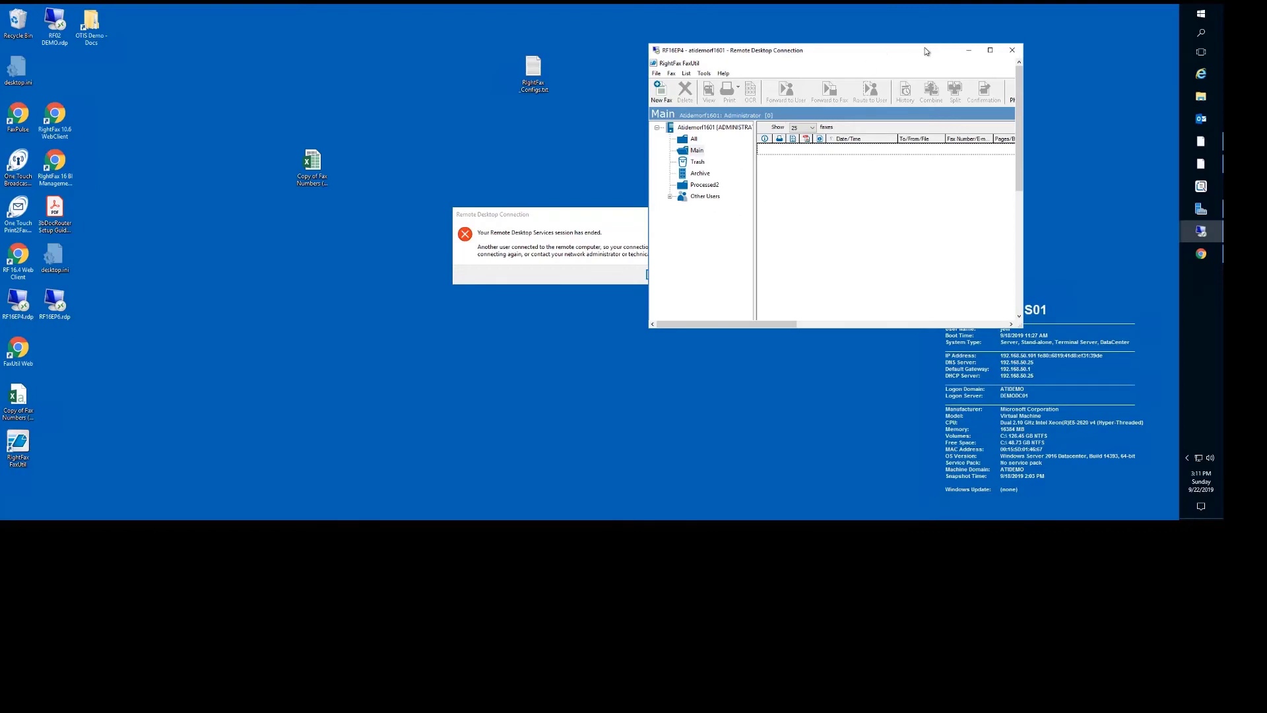
Maximize the remote desktop and select the newest fax in FaxUtil's Archive folder.
{"action": "left_click", "coordinate": [988, 51]}
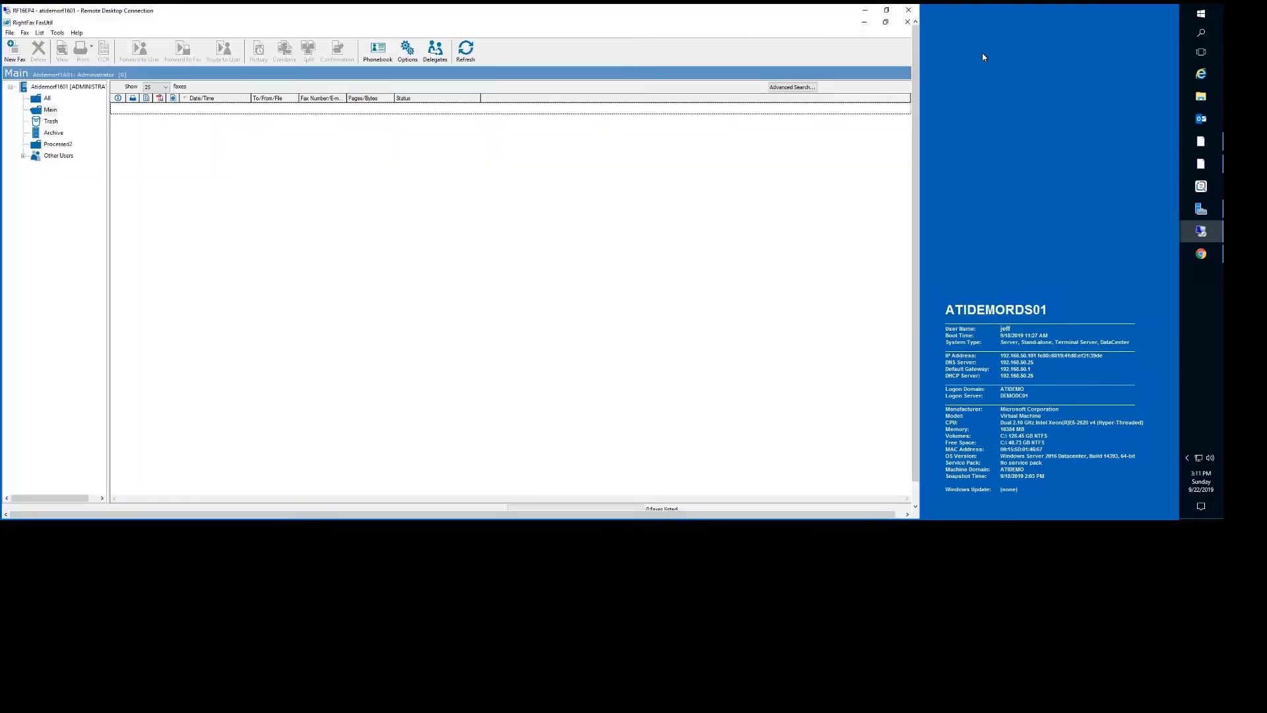
{"action": "left_click", "coordinate": [49, 135]}
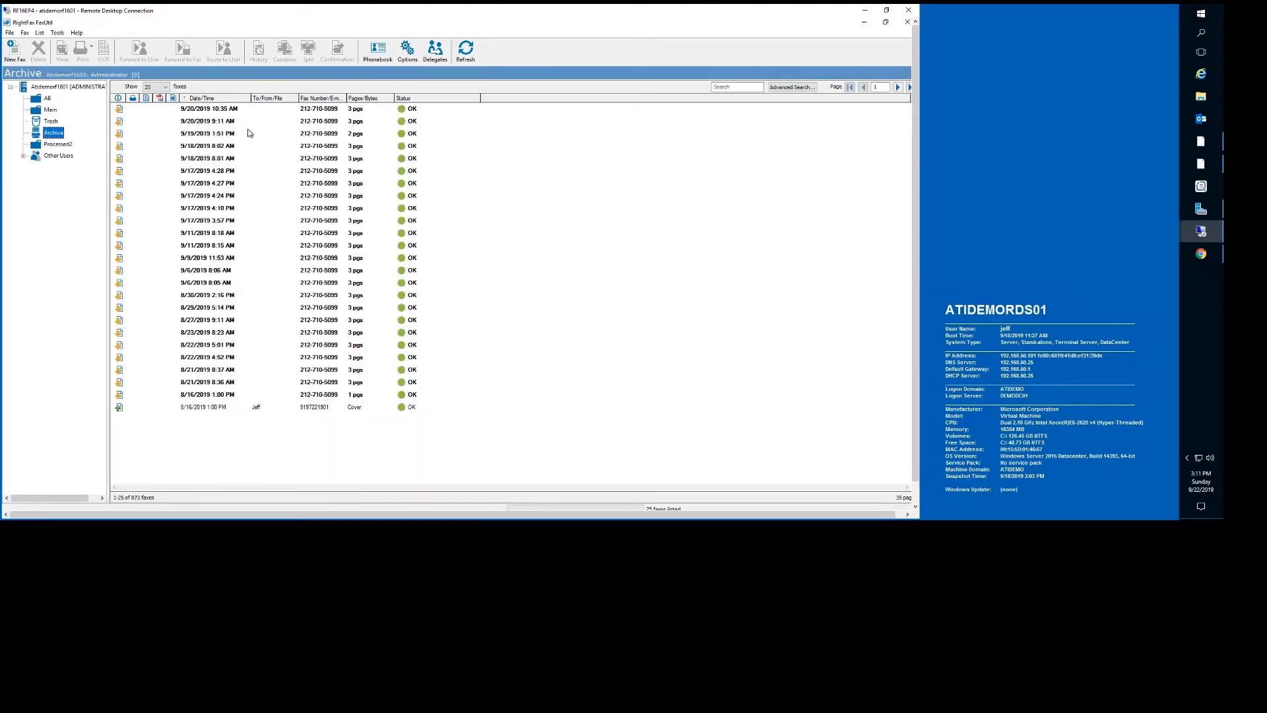
{"action": "left_click", "coordinate": [201, 112]}
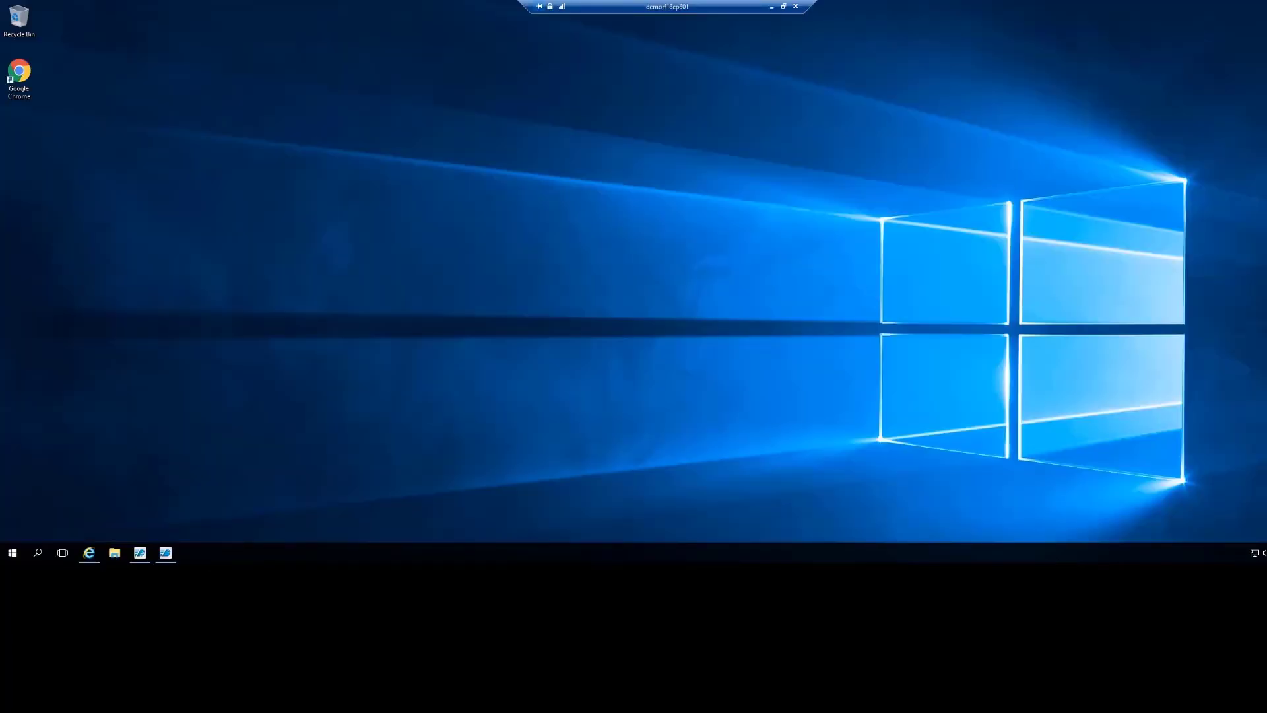
Launch FaxUtil Web from the desktop and sign in as administrator with the account password.
{"action": "left_click", "coordinate": [772, 10]}
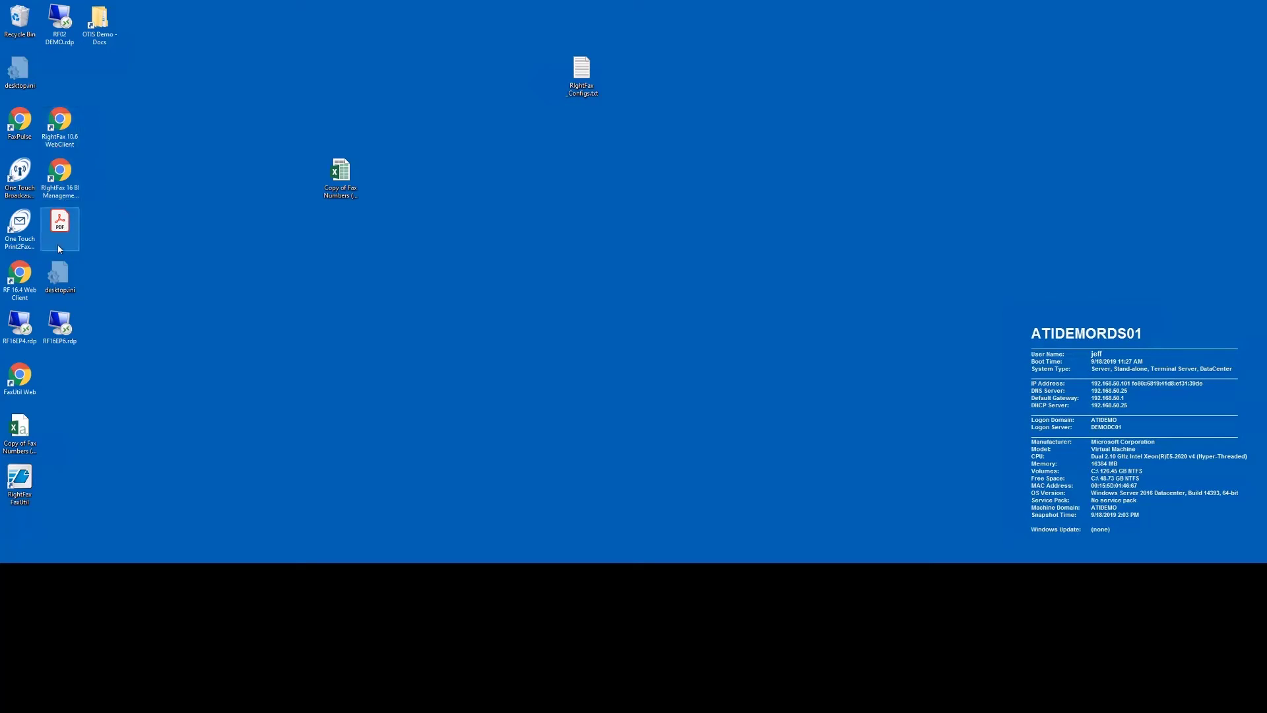
{"action": "double_click", "coordinate": [24, 377]}
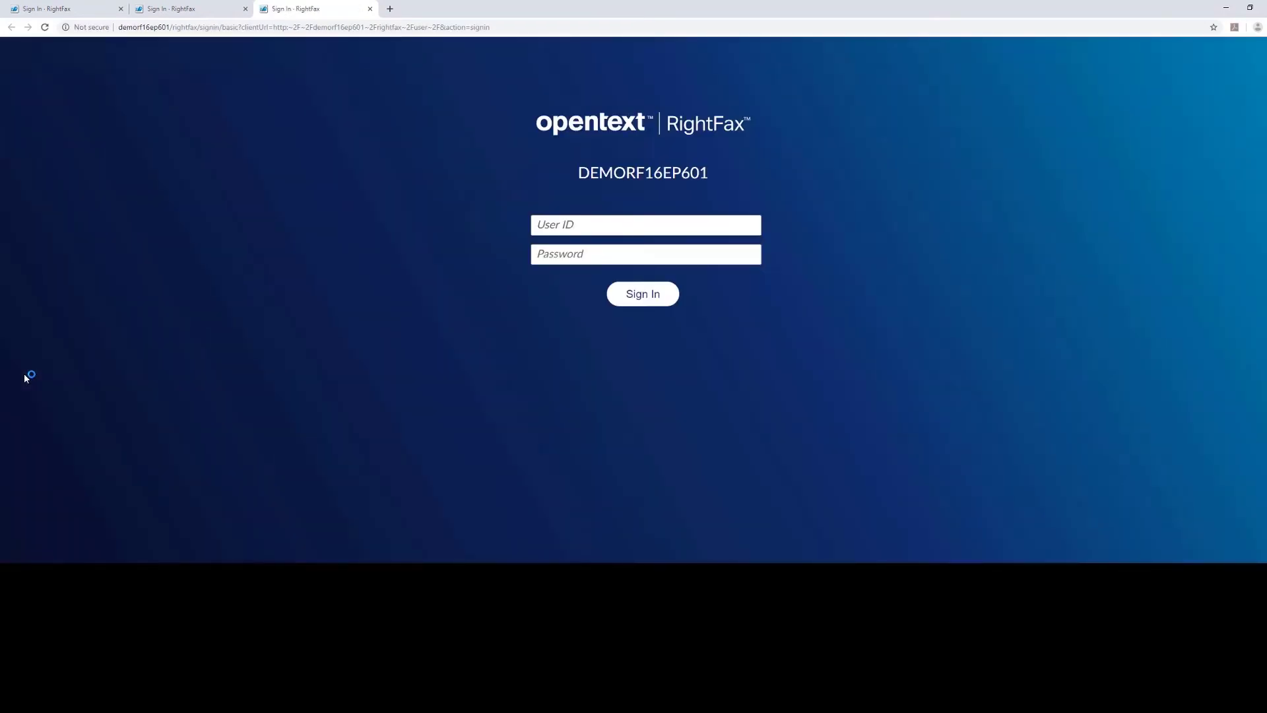
{"action": "left_click", "coordinate": [559, 230]}
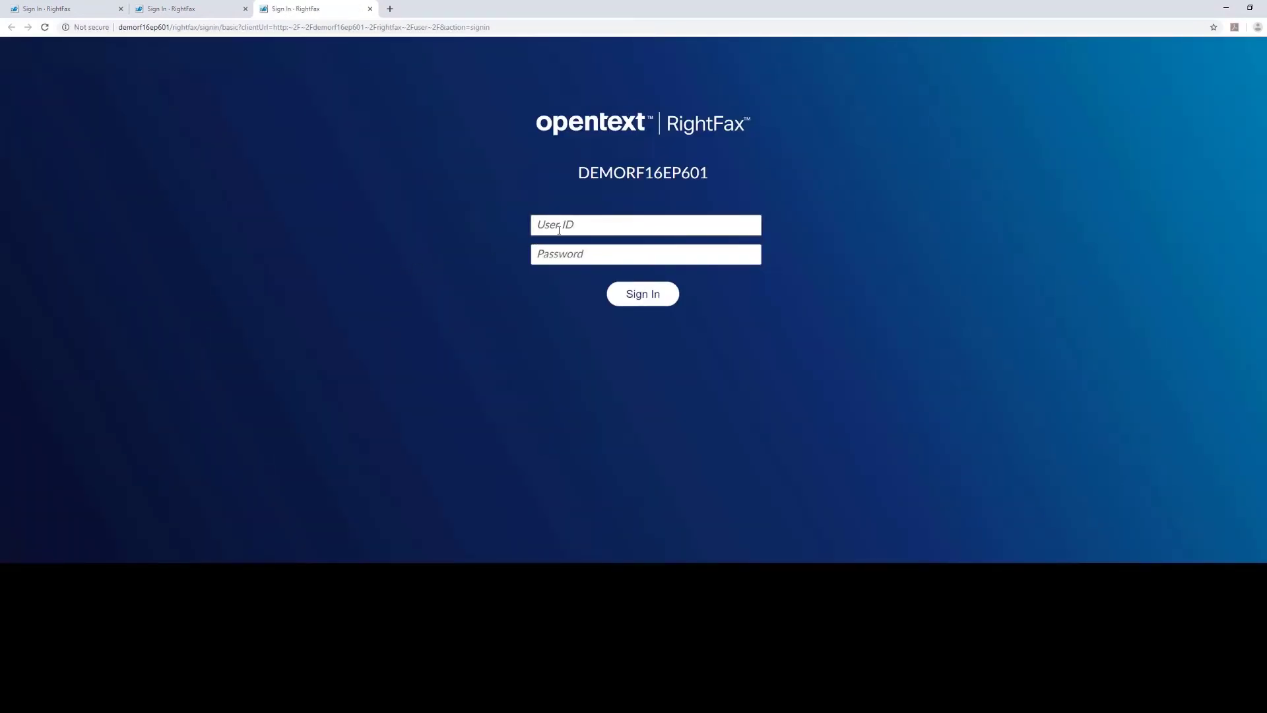
{"action": "type", "text": "administrator"}
{"action": "left_click", "coordinate": [646, 295]}
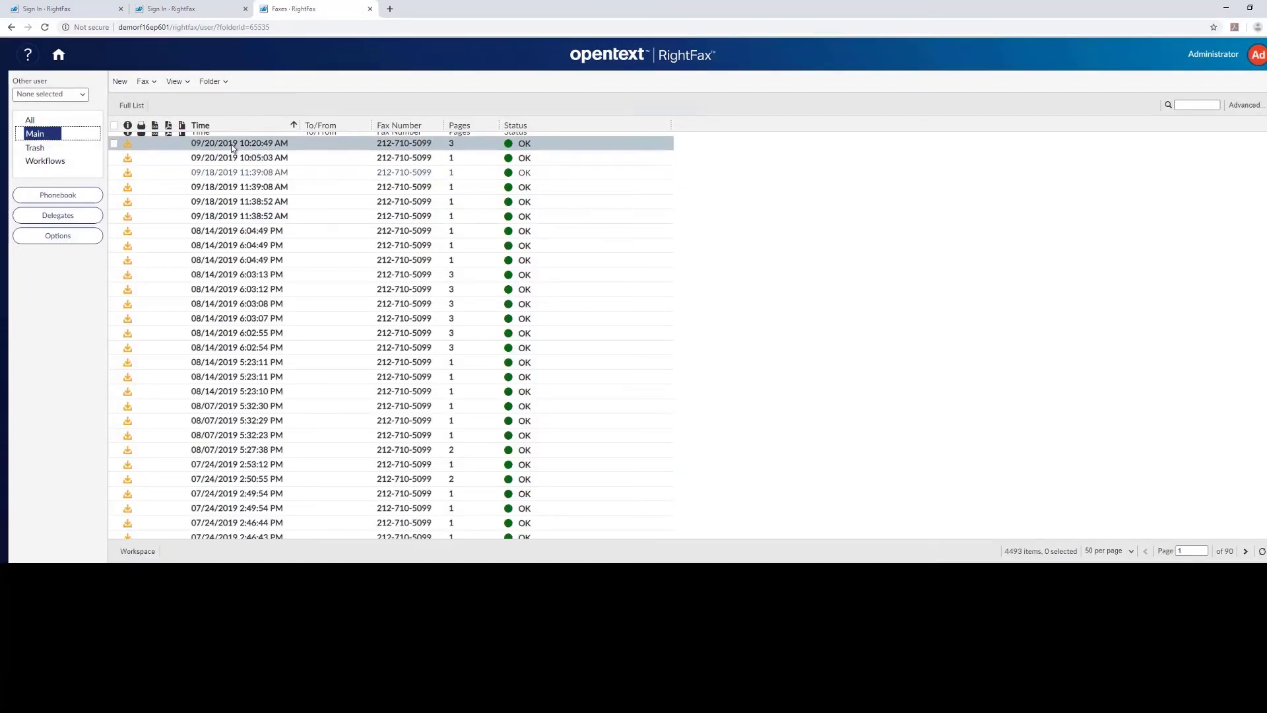
Open the newest fax and stamp the handwritten signature from the library into its NOTES area.
{"action": "double_click", "coordinate": [231, 144]}
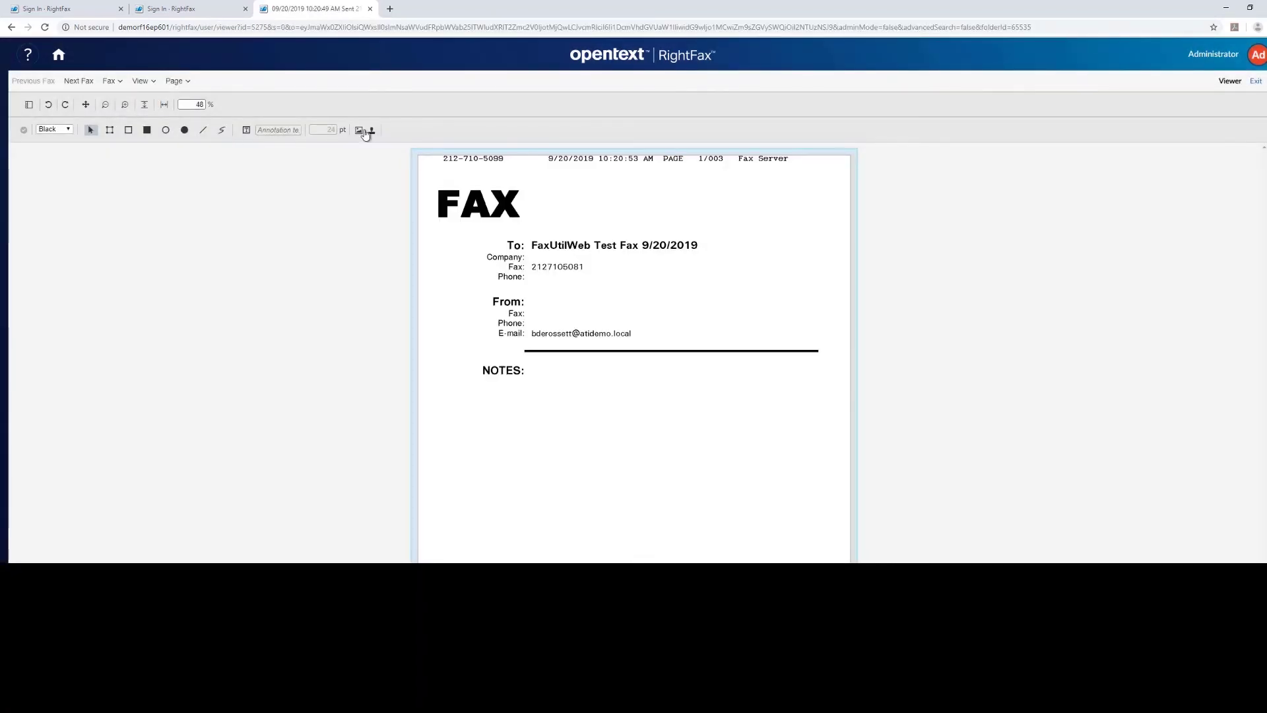
{"action": "left_click", "coordinate": [371, 130]}
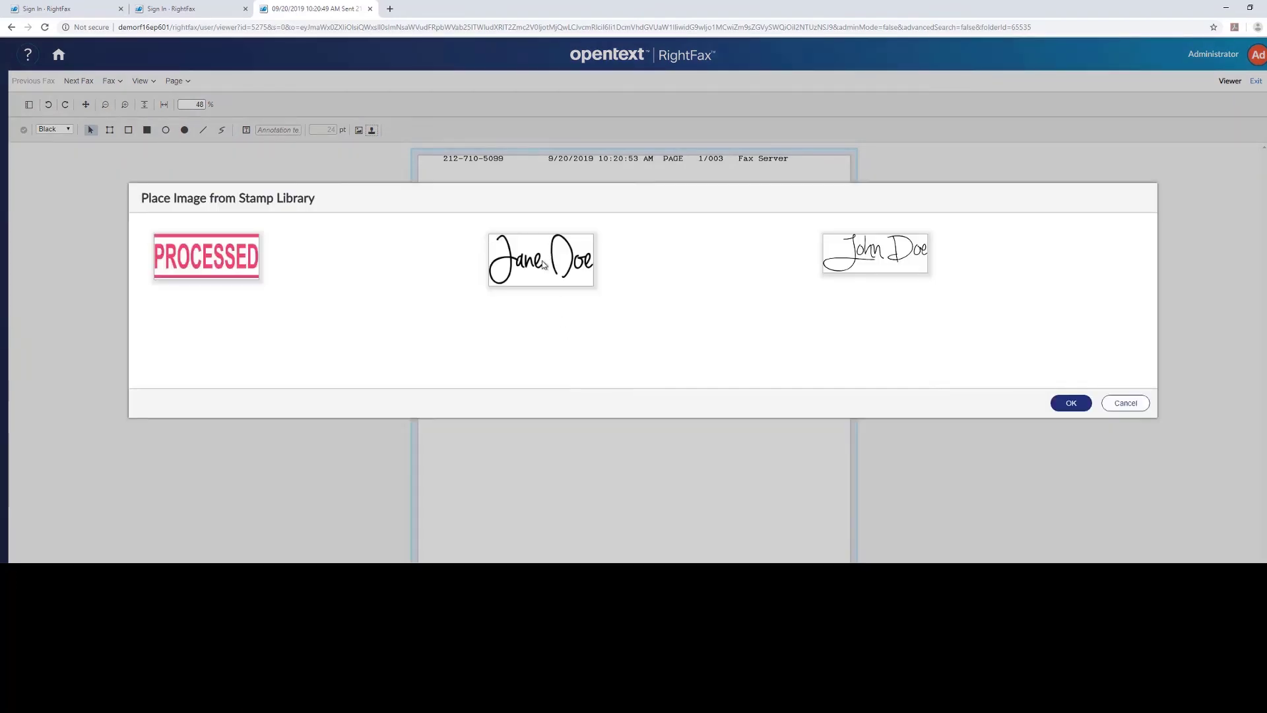
{"action": "left_click", "coordinate": [544, 266]}
{"action": "left_click", "coordinate": [1059, 401]}
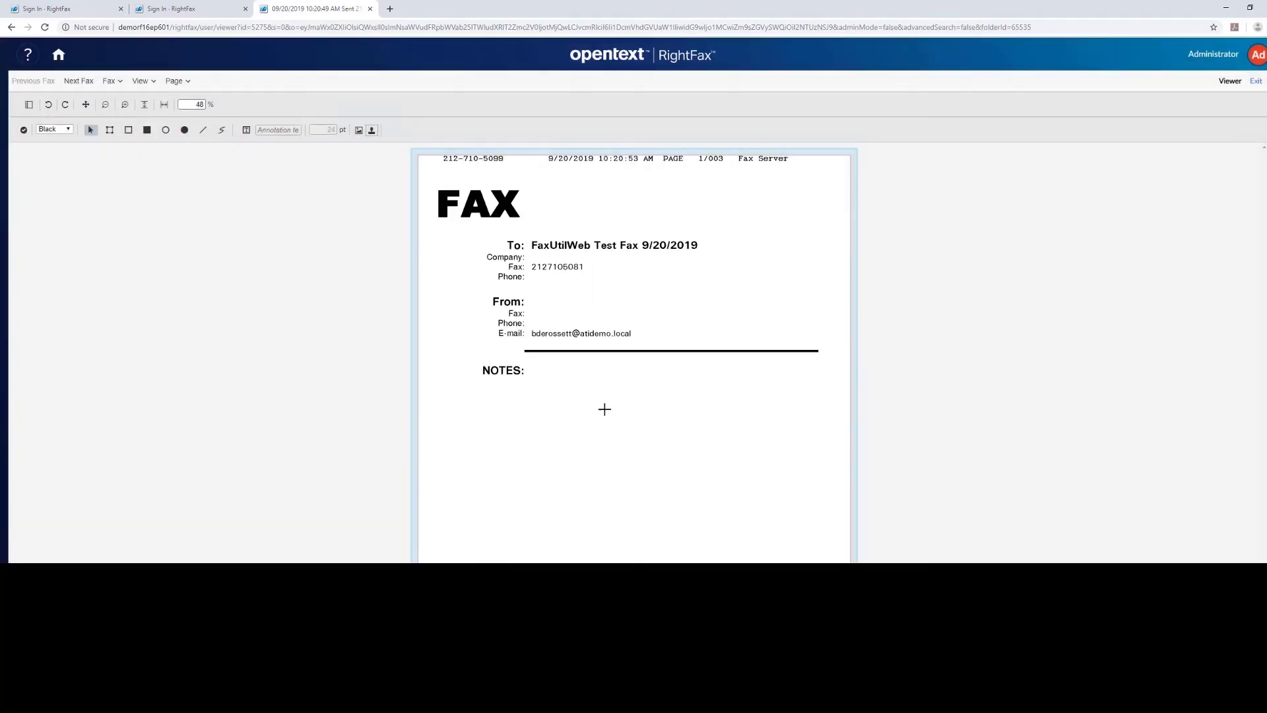
{"action": "left_click_drag", "start_coordinate": [586, 388], "coordinate": [715, 437]}
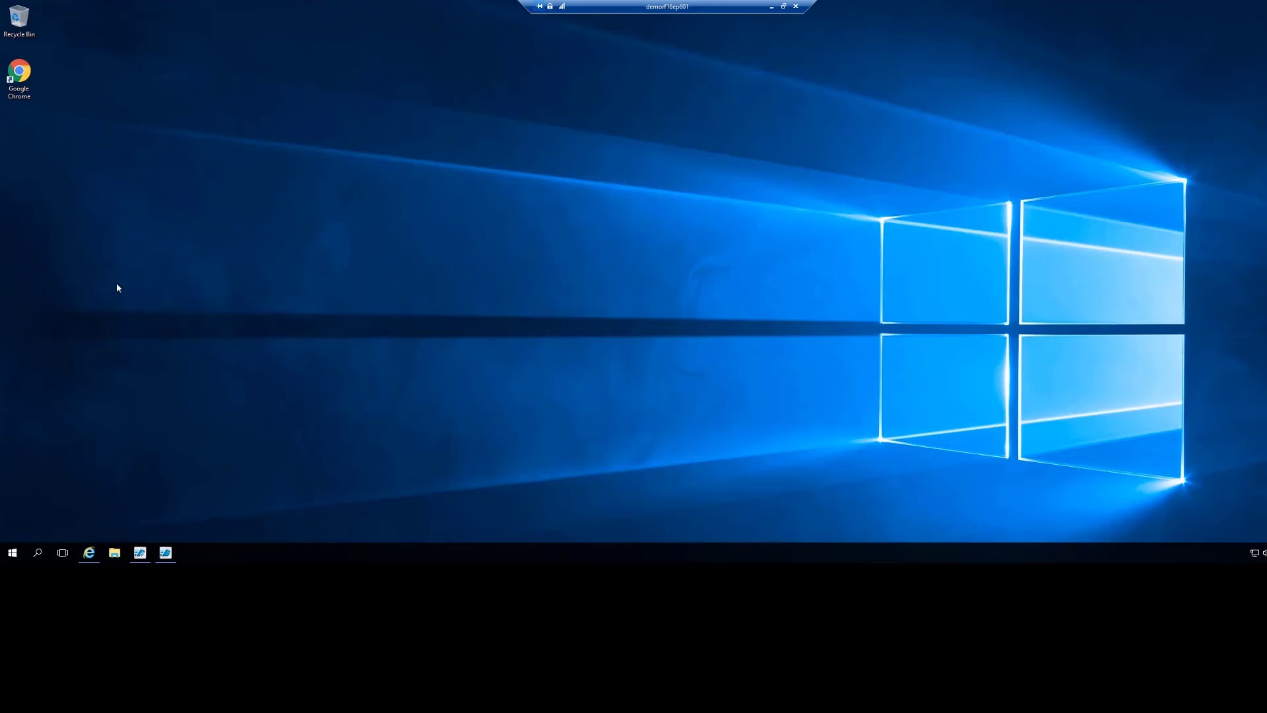
Review the Jeff-Test workflow's metadata fields and completion action, then cancel out of it.
{"action": "left_click", "coordinate": [165, 553]}
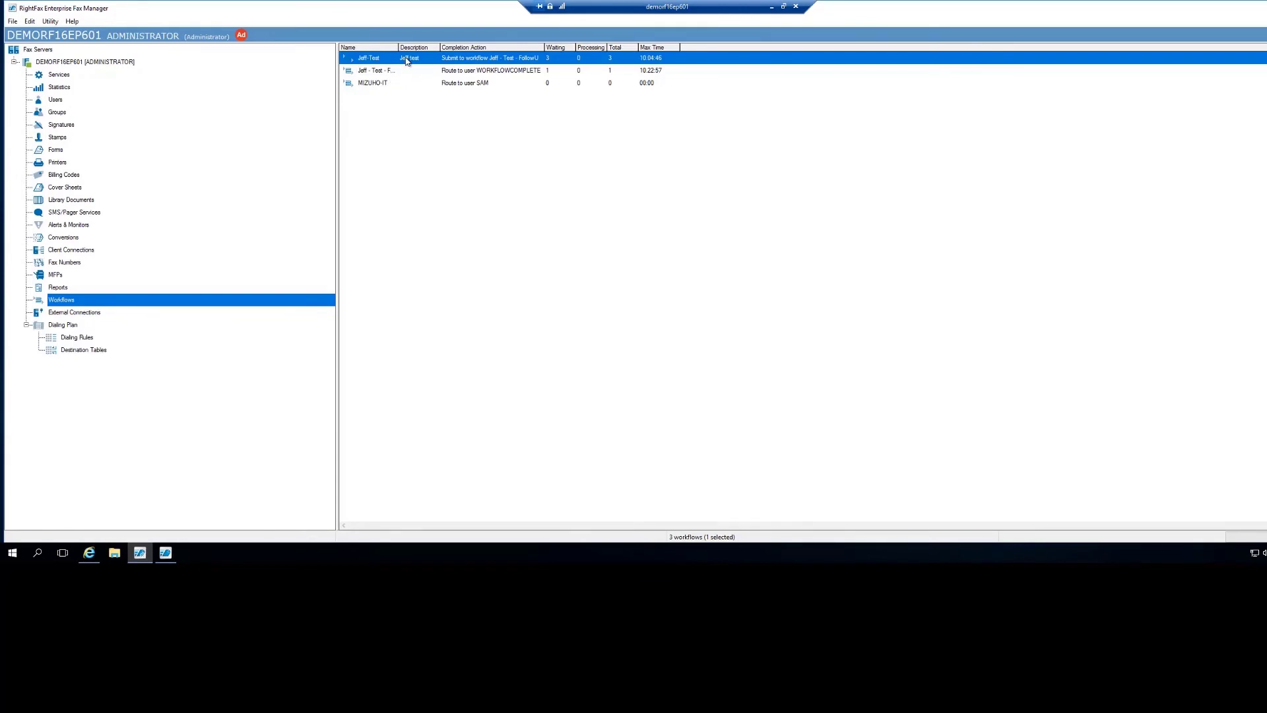
{"action": "double_click", "coordinate": [370, 60]}
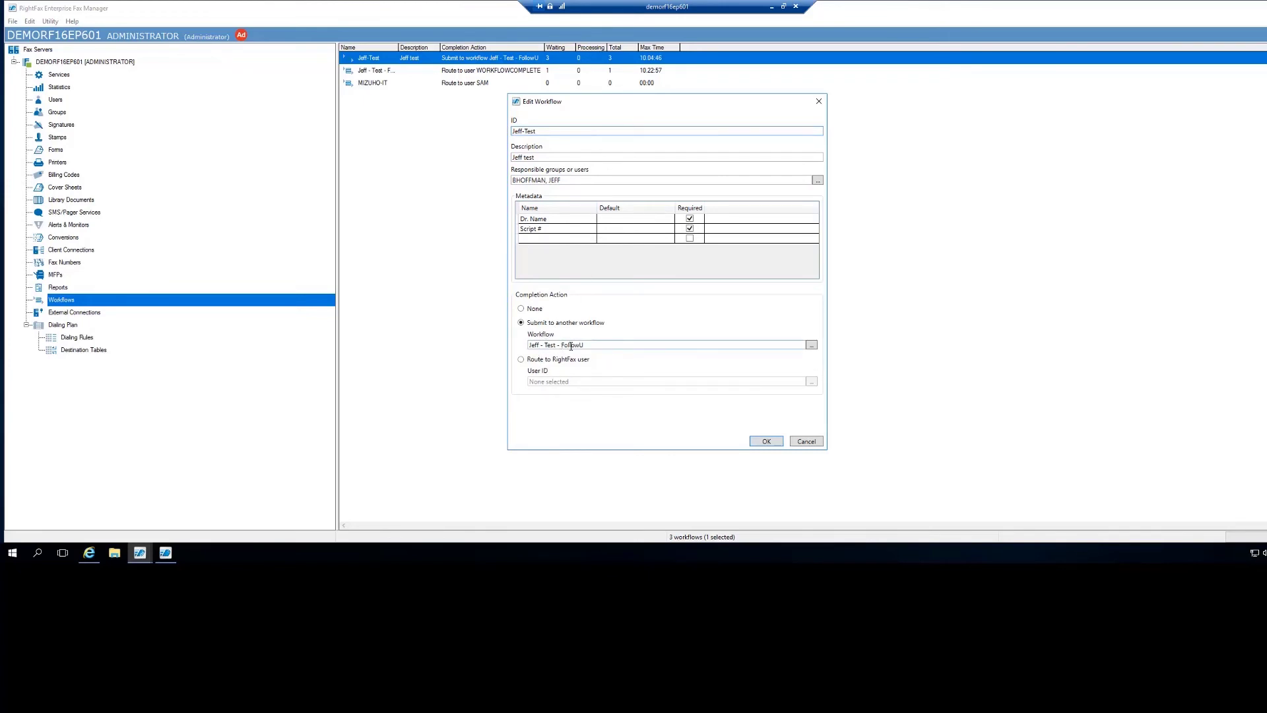
{"action": "left_click", "coordinate": [806, 442]}
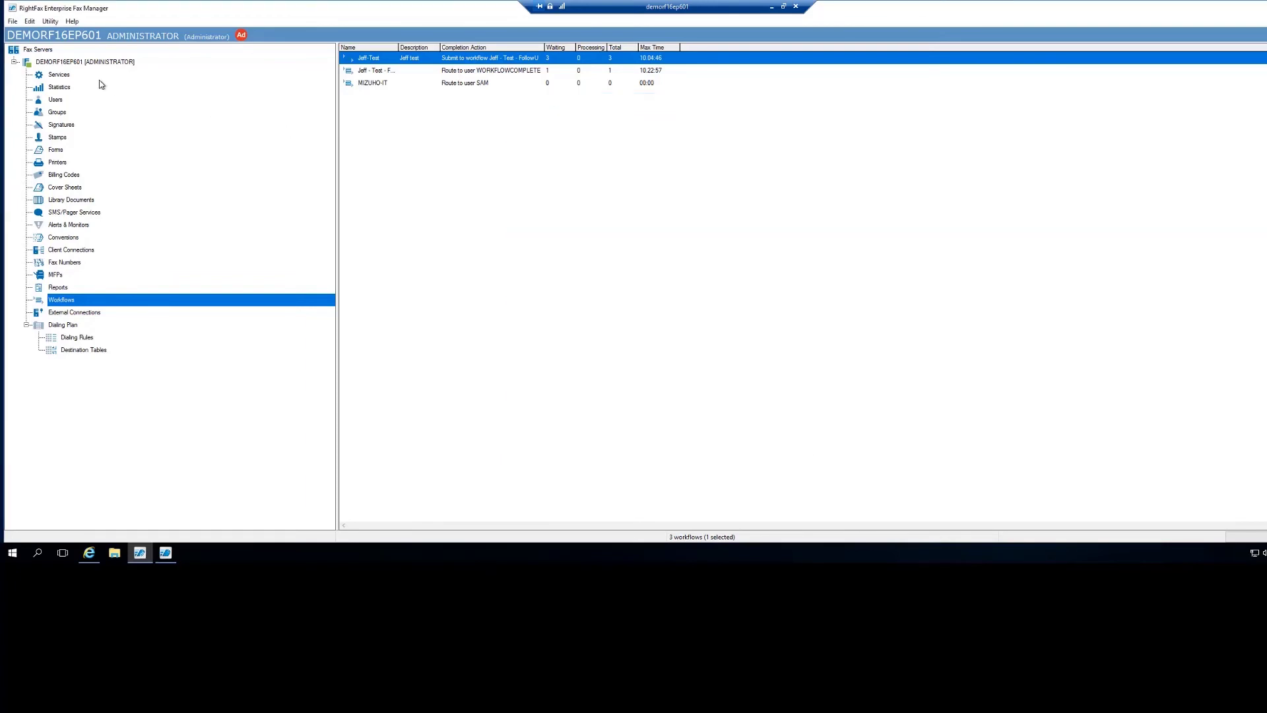
Confirm in WORKFLOW2's Routing tab that its faxes route to the Jeff-Test workflow.
{"action": "left_click", "coordinate": [62, 103]}
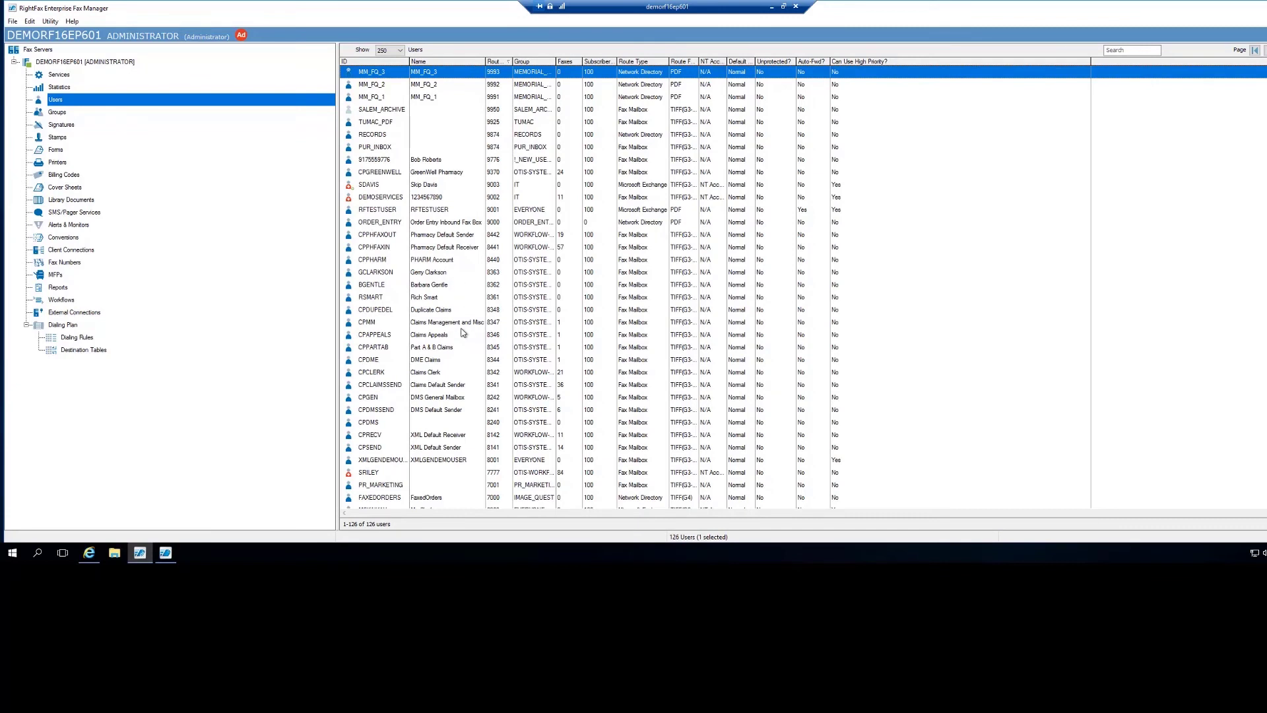
{"action": "scroll", "coordinate": [464, 332], "scroll_direction": "down", "scroll_amount": 2}
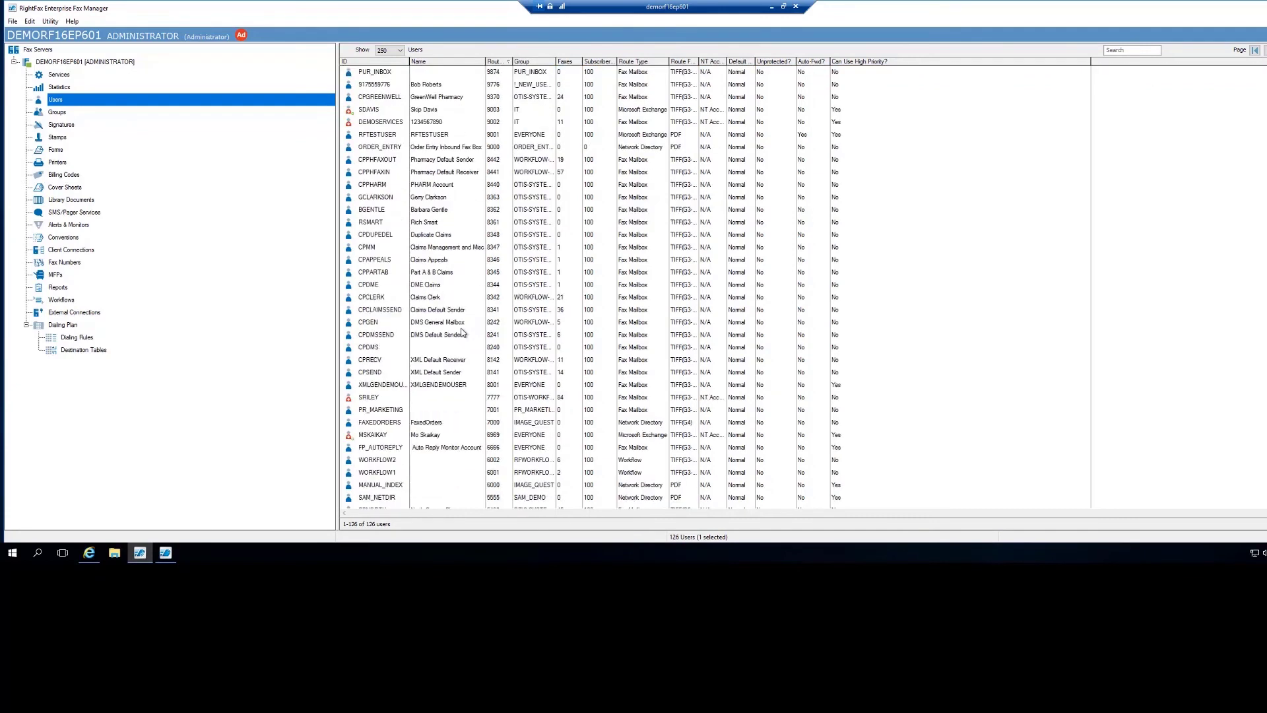
{"action": "double_click", "coordinate": [390, 460]}
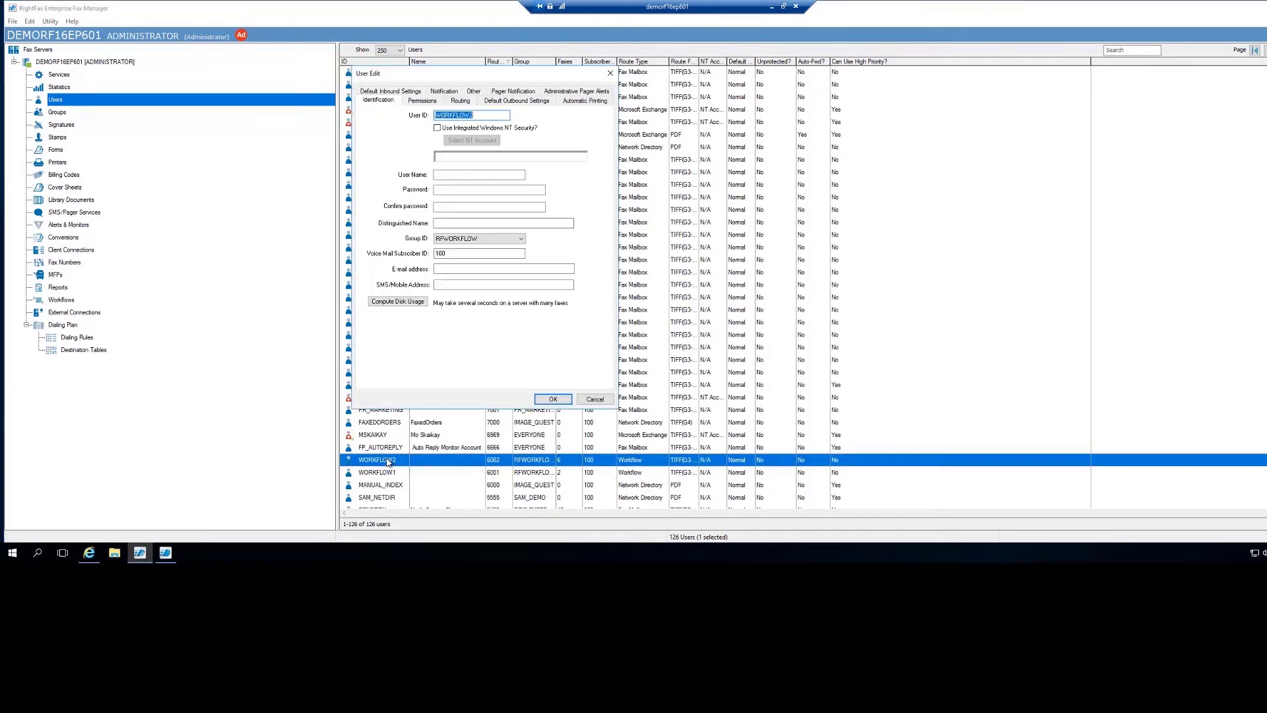
{"action": "left_click", "coordinate": [460, 101]}
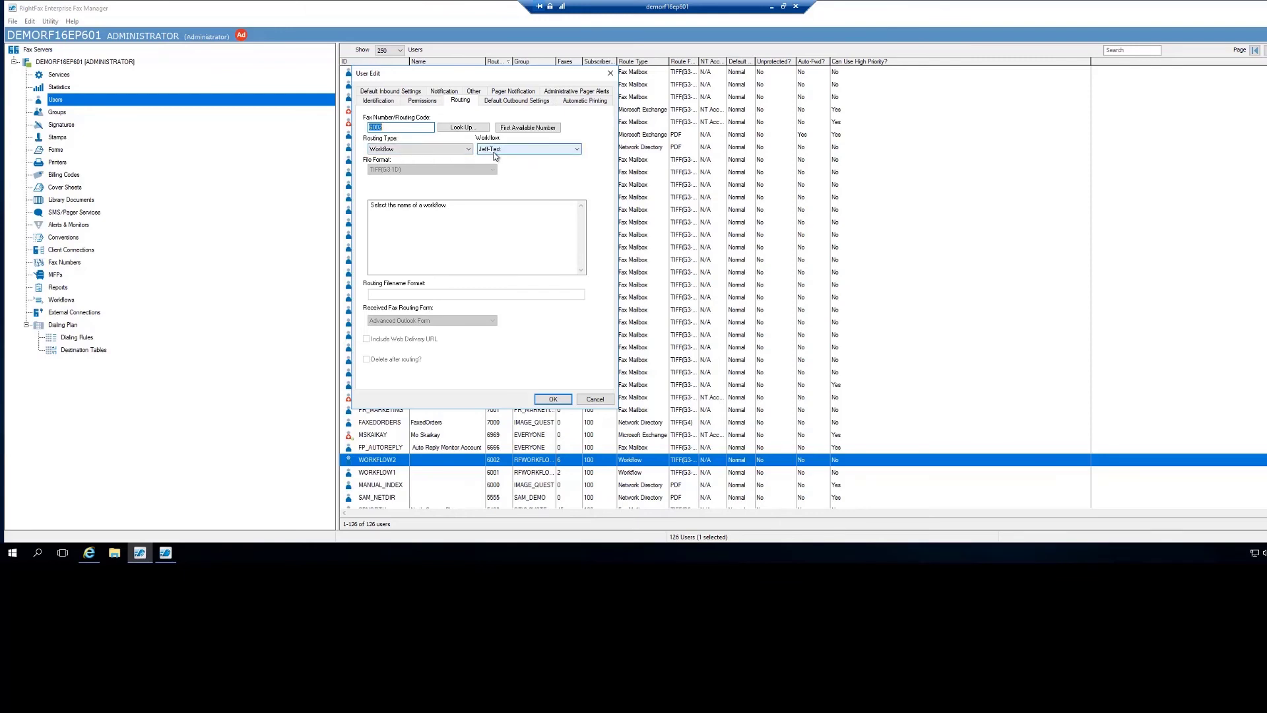
{"action": "left_click", "coordinate": [595, 399]}
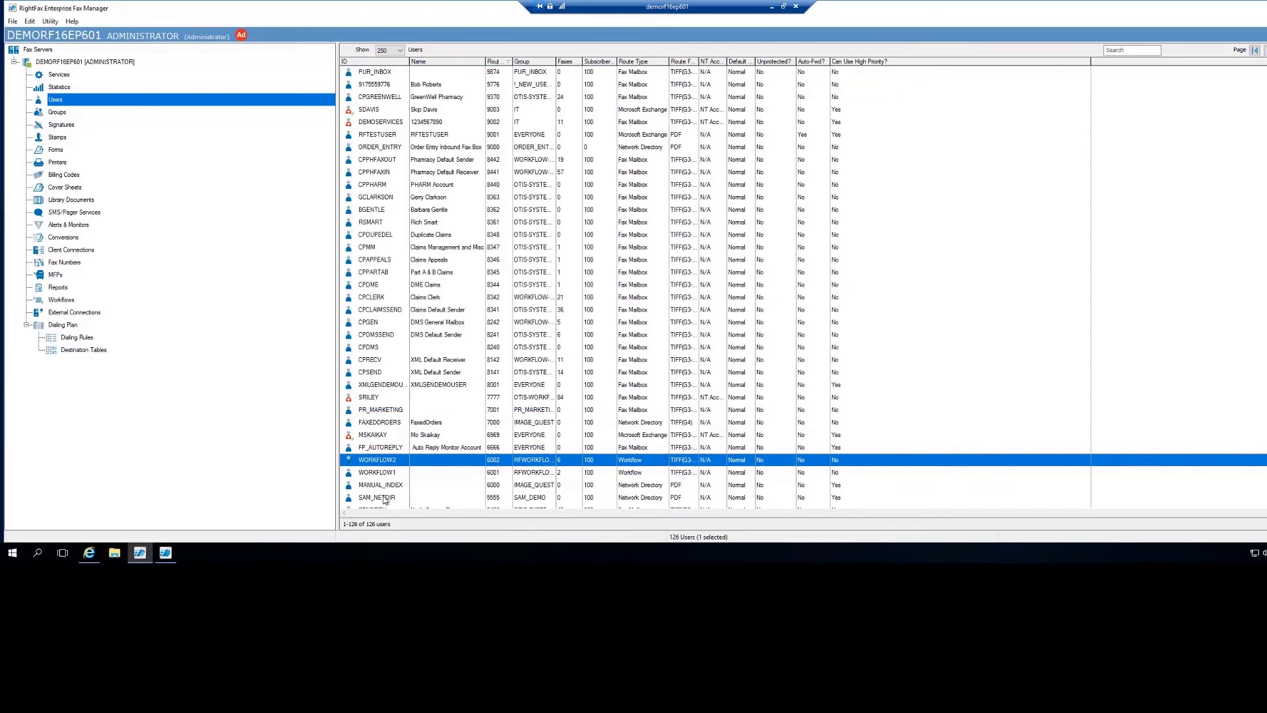
{"action": "left_click", "coordinate": [166, 552]}
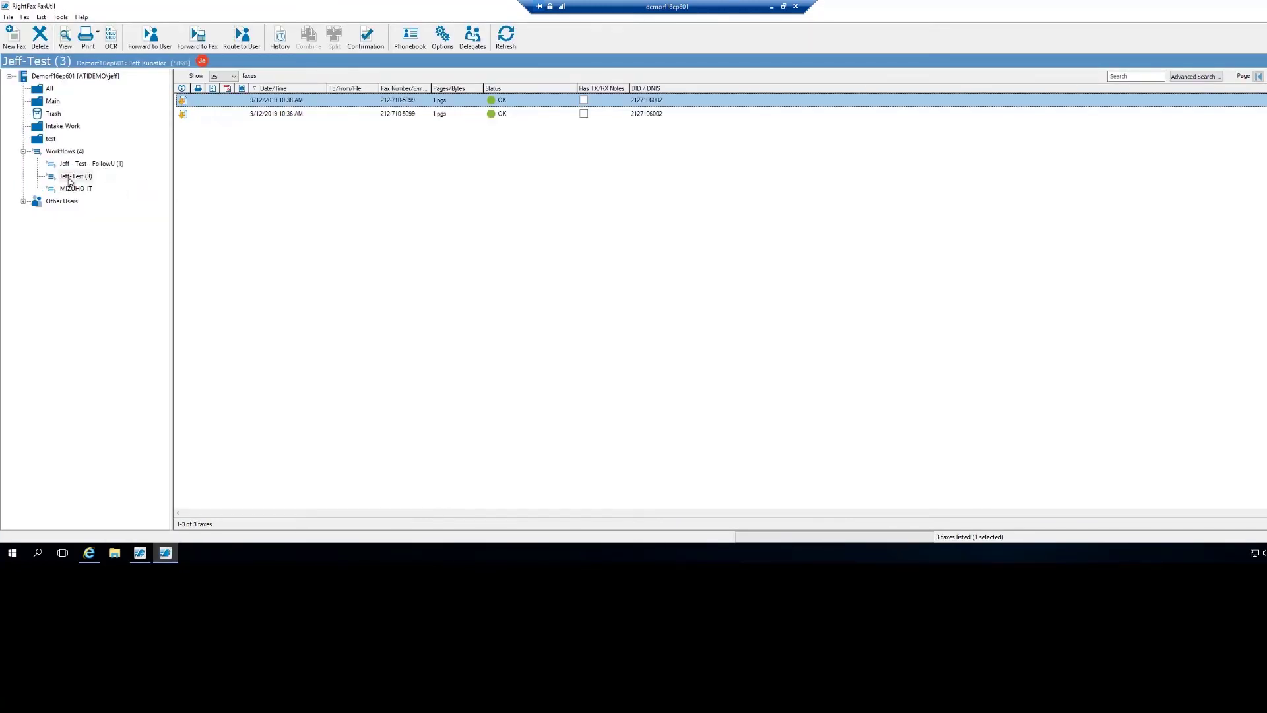
Enter the doctor's name and script number on the newest 3:20 PM Jeff-Test fax and save.
{"action": "left_click", "coordinate": [69, 178]}
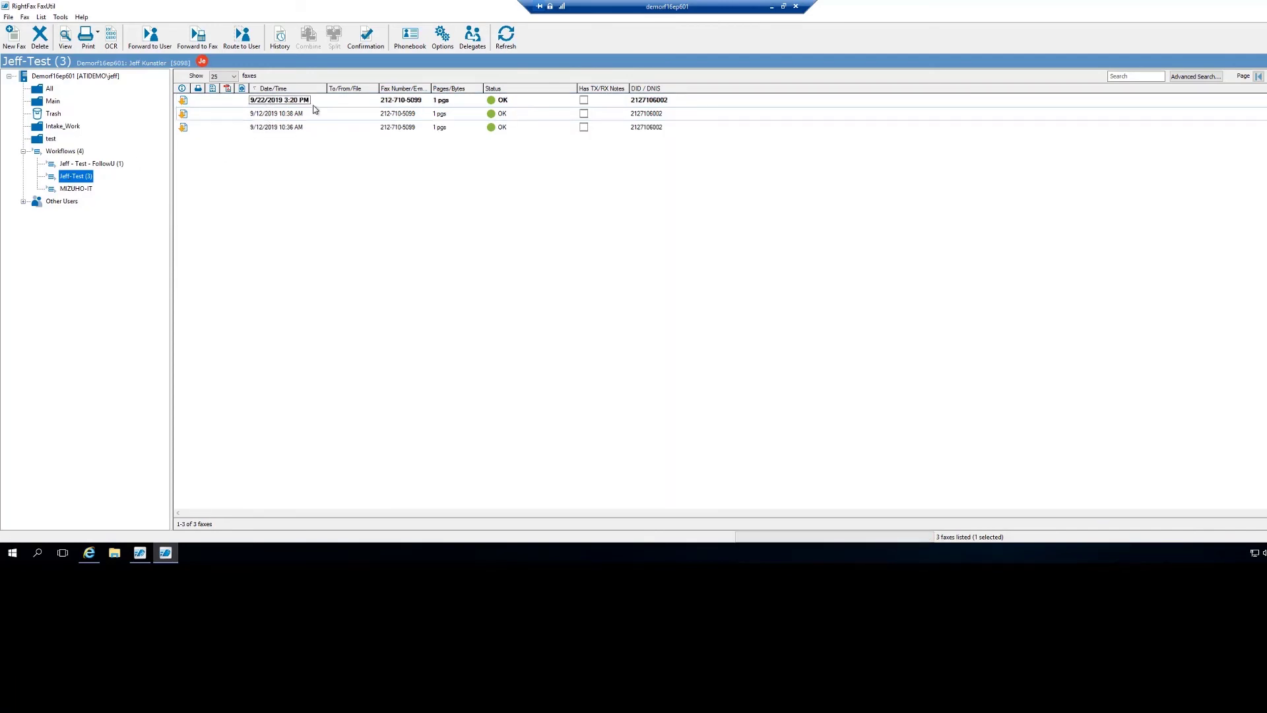
{"action": "double_click", "coordinate": [280, 101]}
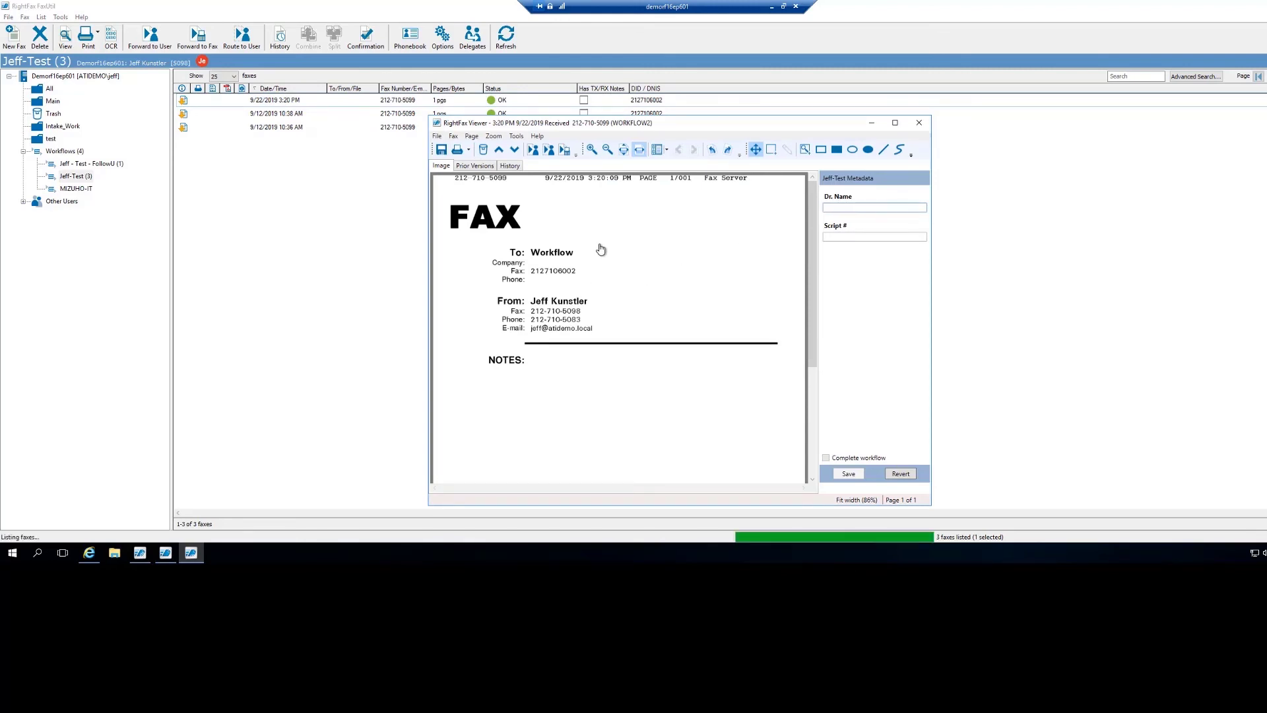
{"action": "type", "text": "Dr S"}
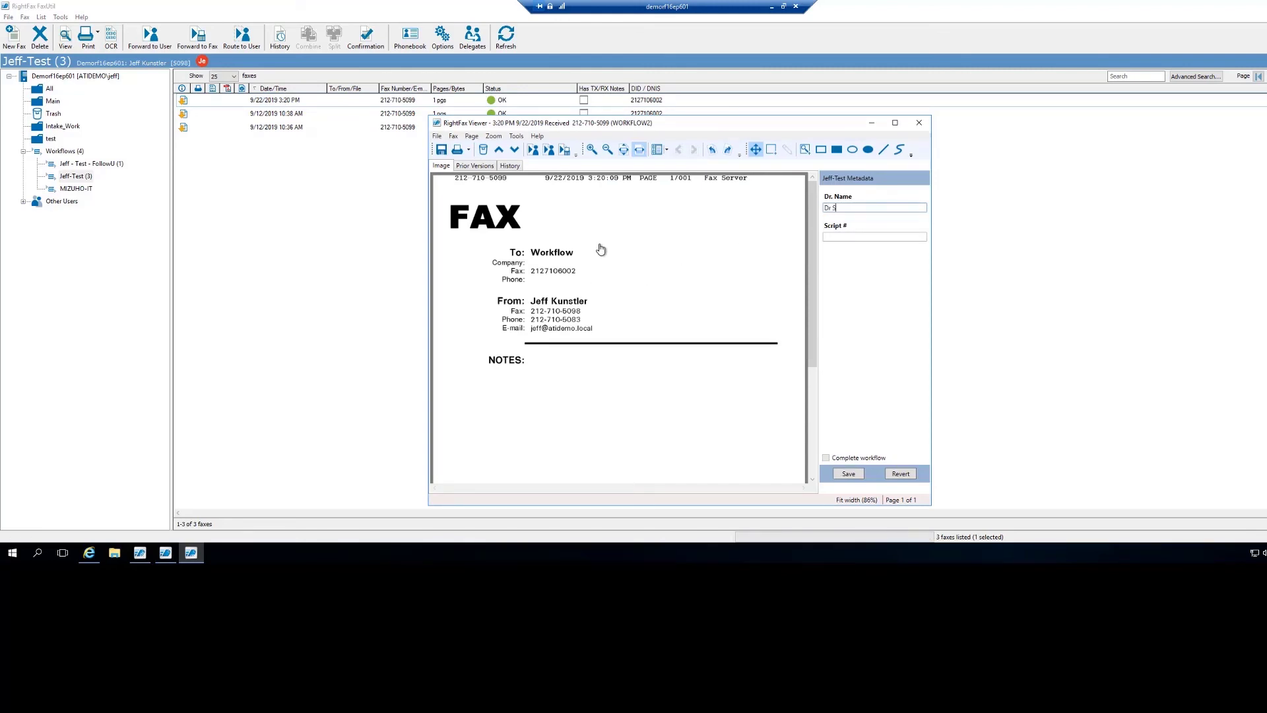
{"action": "type", "text": "mith"}
{"action": "key", "text": "Tab"}
{"action": "type", "text": "5646363"}
{"action": "left_click", "coordinate": [842, 476]}
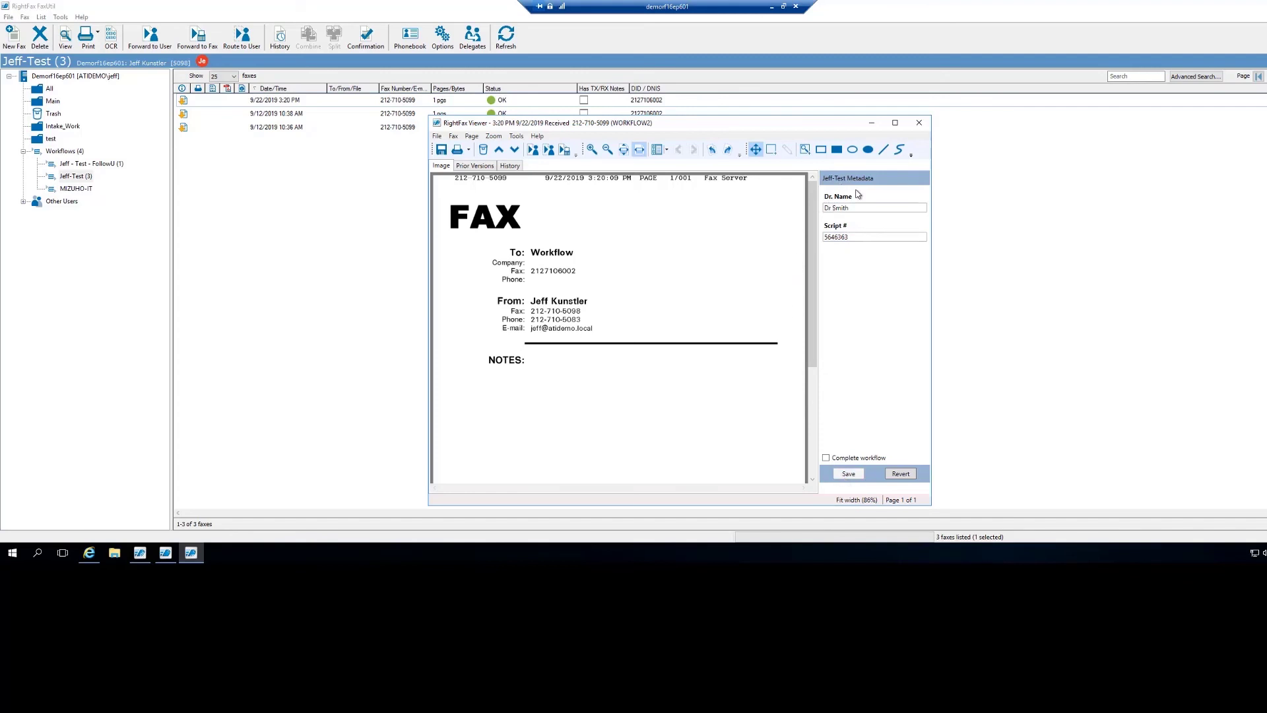
{"action": "left_click", "coordinate": [919, 123]}
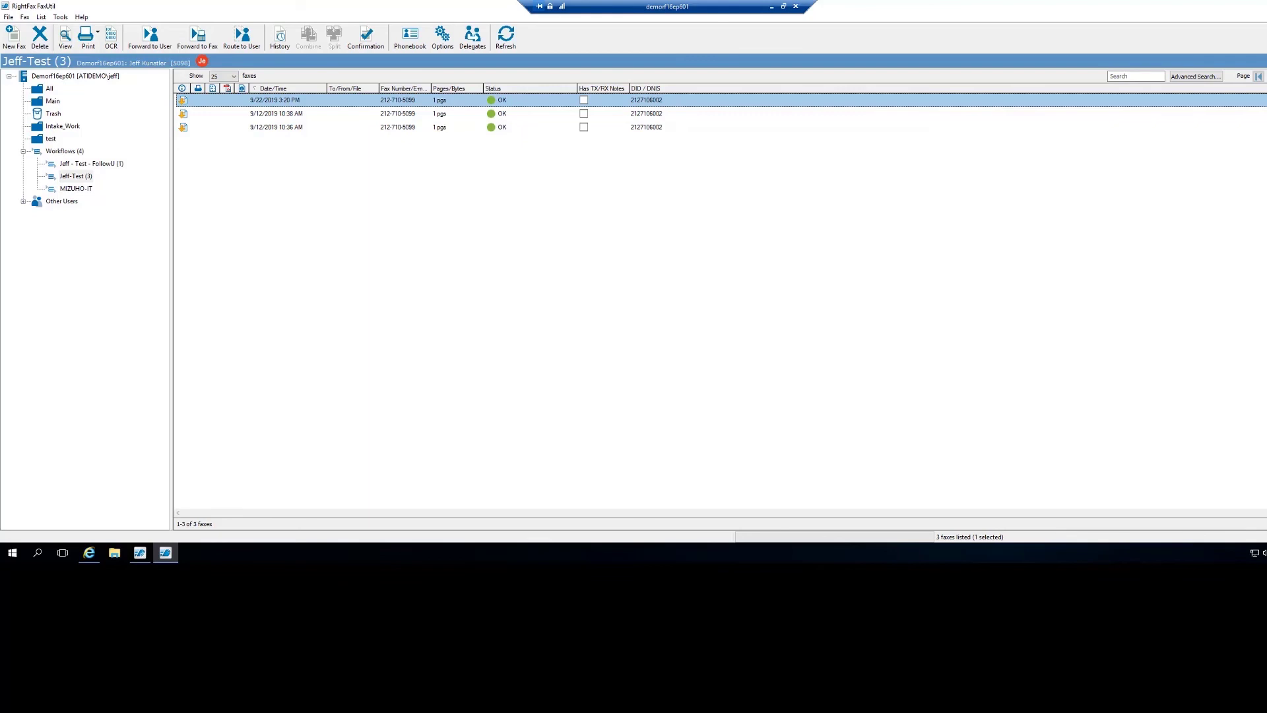
Enable automatic attachment of library document SAMPLELIBDOC in the EVERYONE group's Access Control.
{"action": "left_click", "coordinate": [141, 555]}
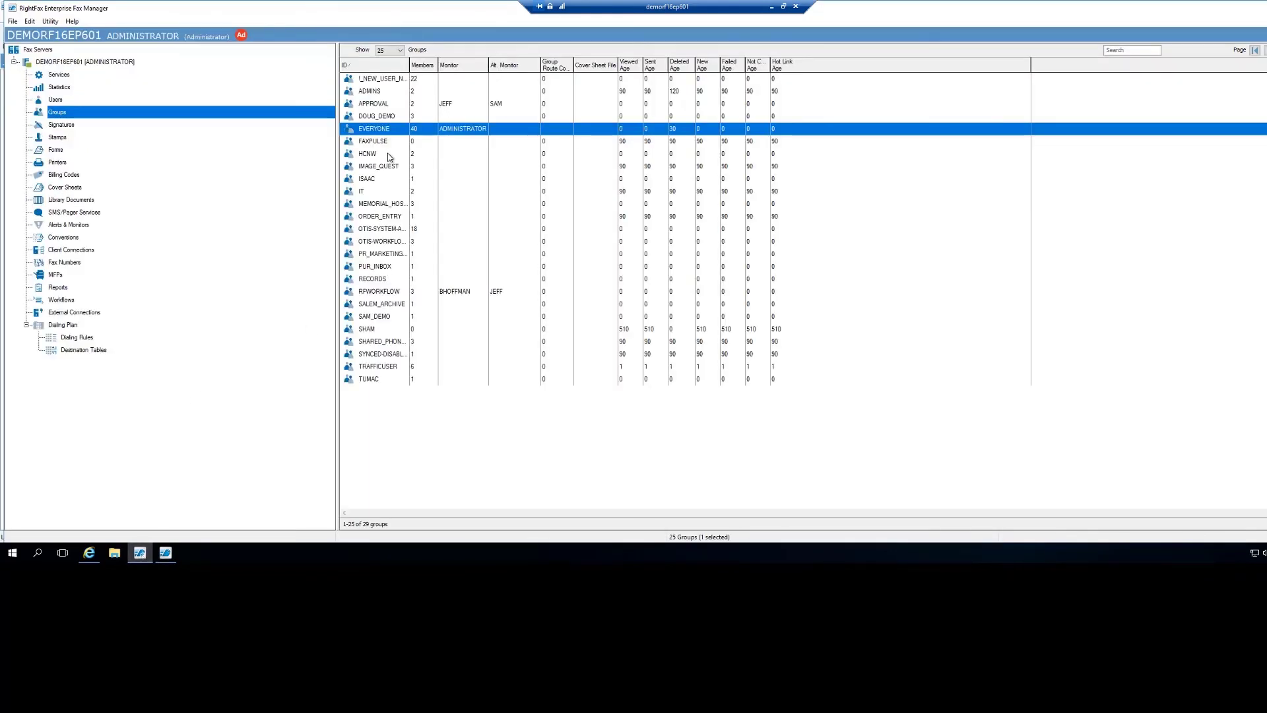
{"action": "double_click", "coordinate": [382, 130]}
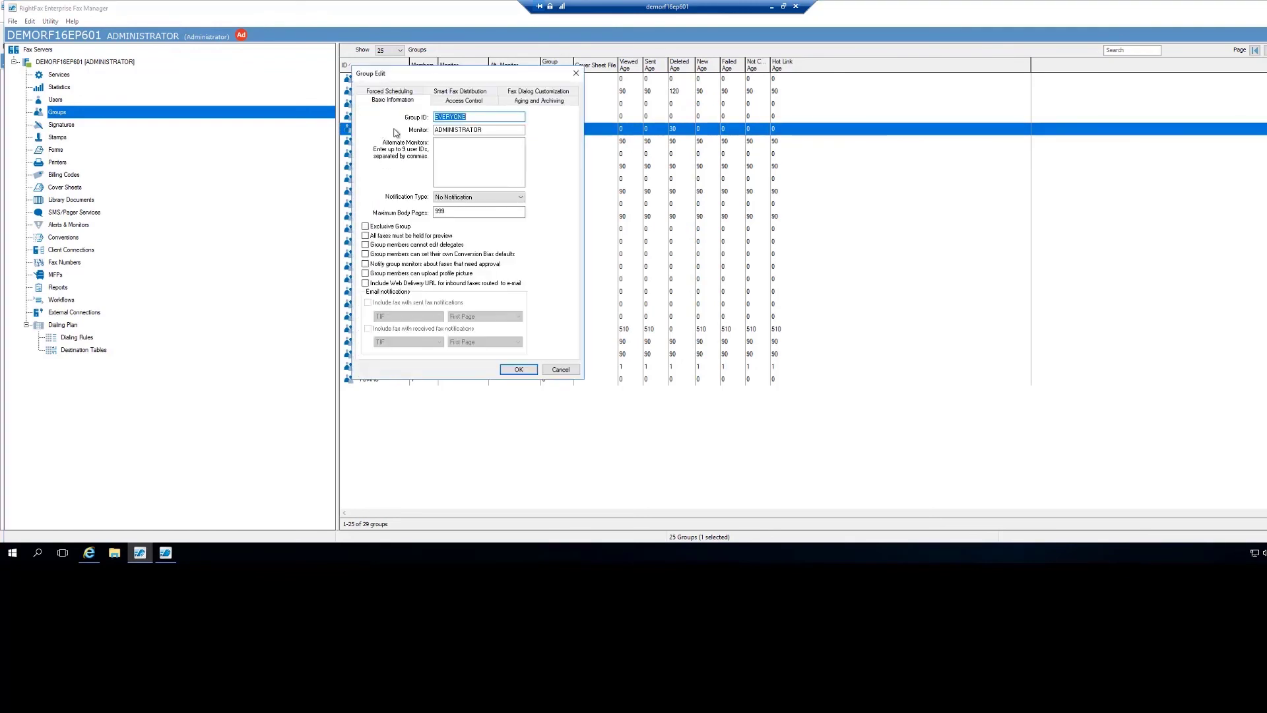
{"action": "left_click", "coordinate": [478, 101]}
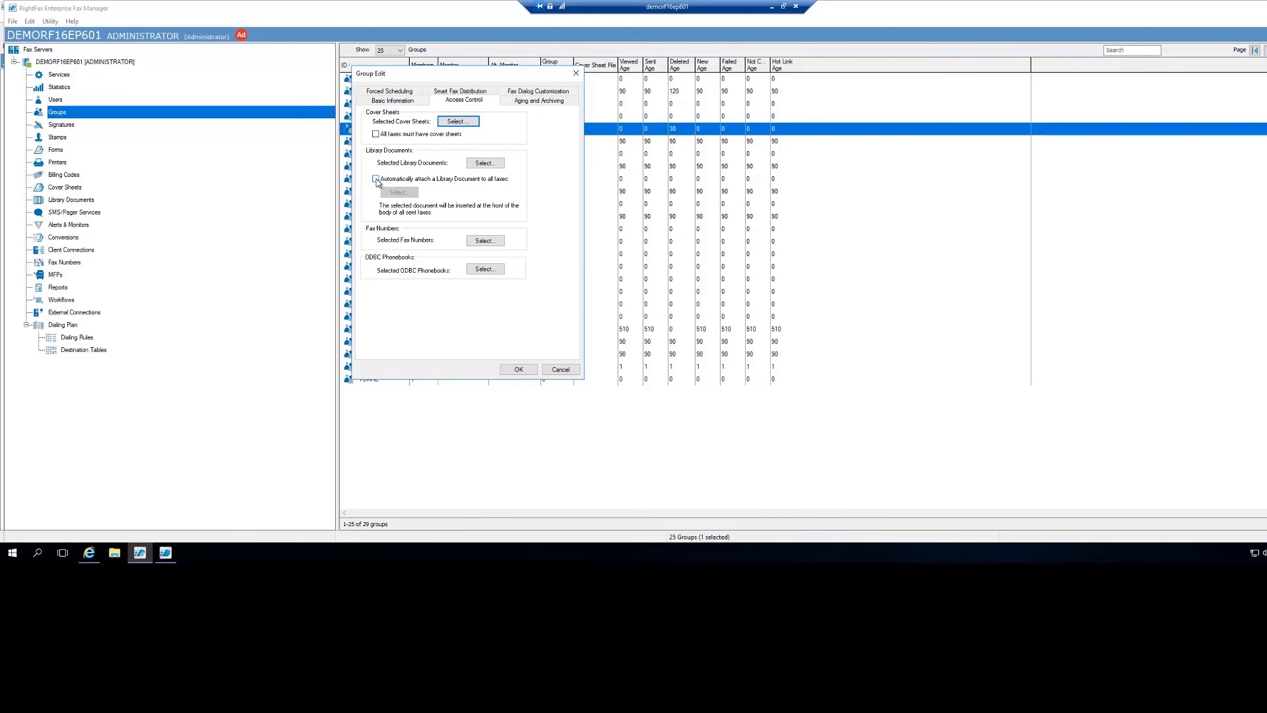
{"action": "left_click", "coordinate": [375, 179]}
{"action": "left_click", "coordinate": [405, 195]}
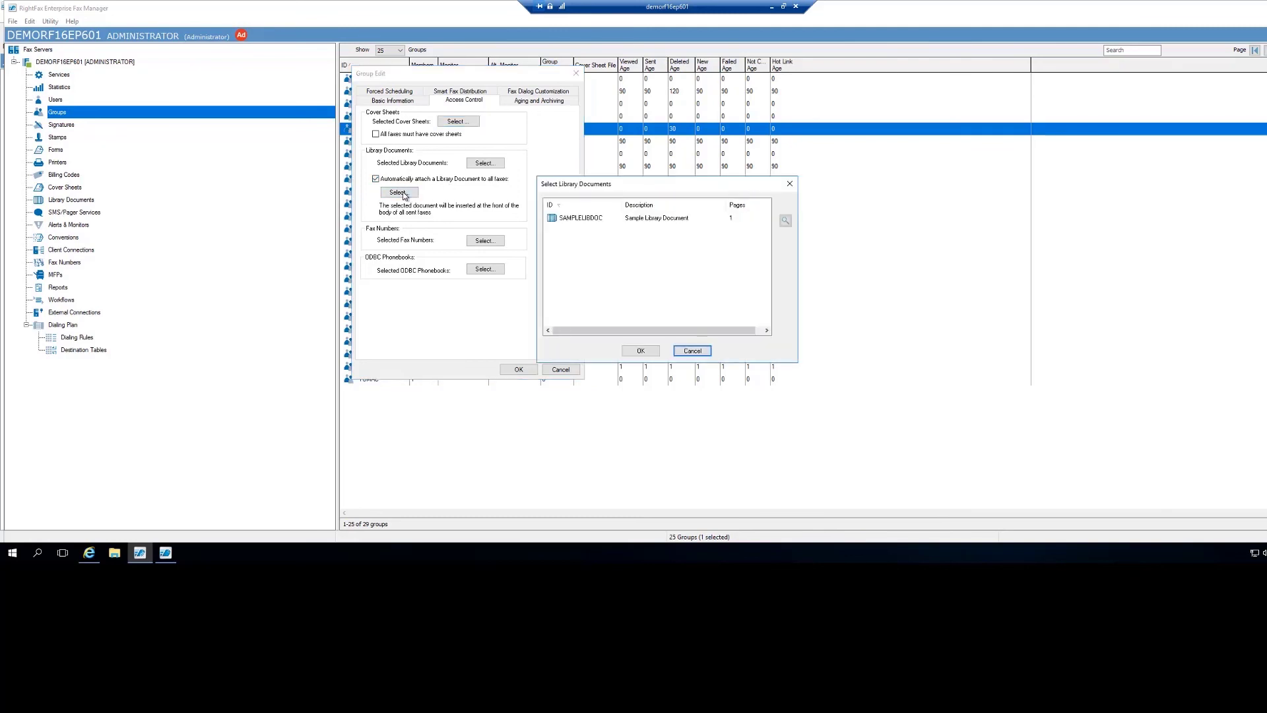
{"action": "left_click", "coordinate": [592, 219]}
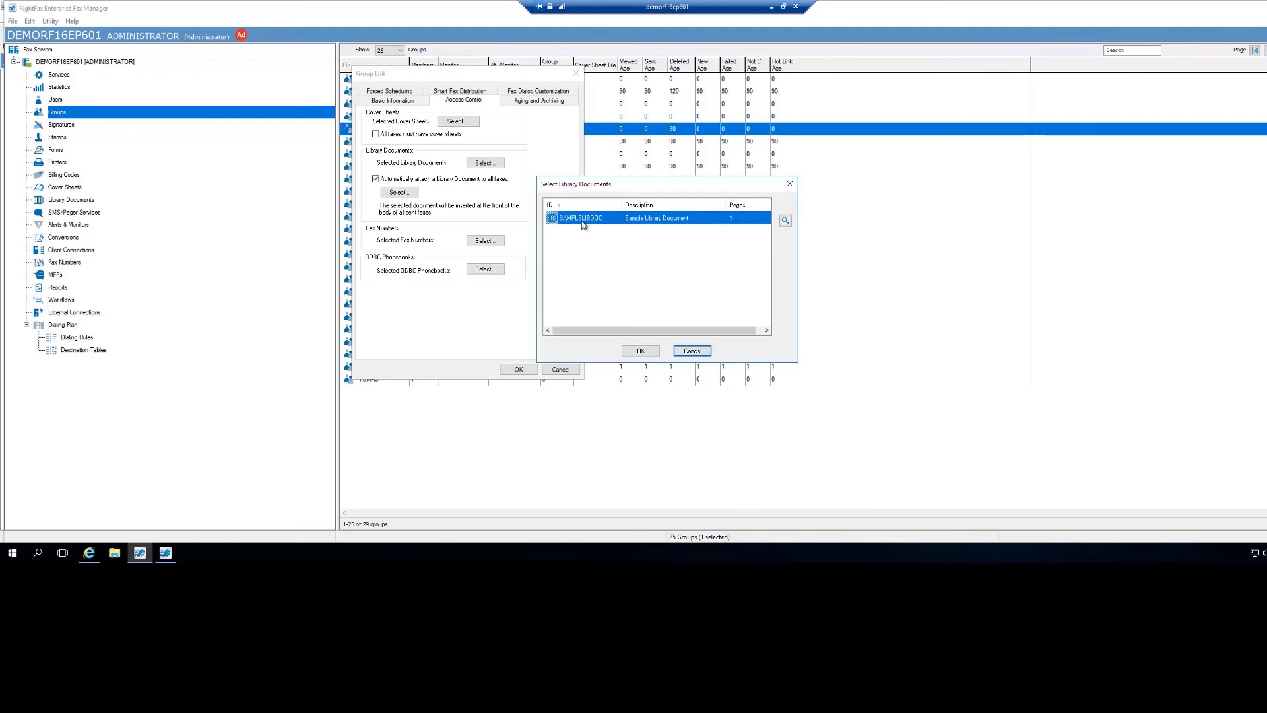
{"action": "left_click", "coordinate": [692, 350]}
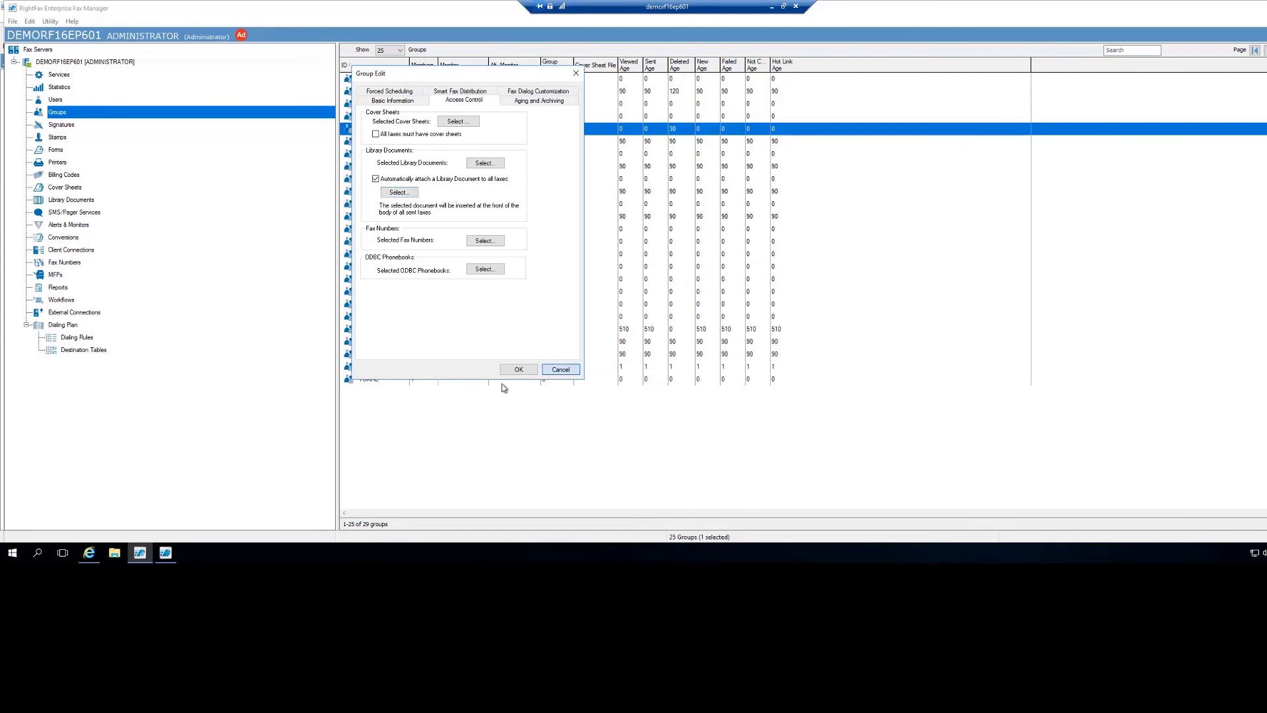
{"action": "left_click", "coordinate": [517, 370]}
{"action": "left_click", "coordinate": [55, 99]}
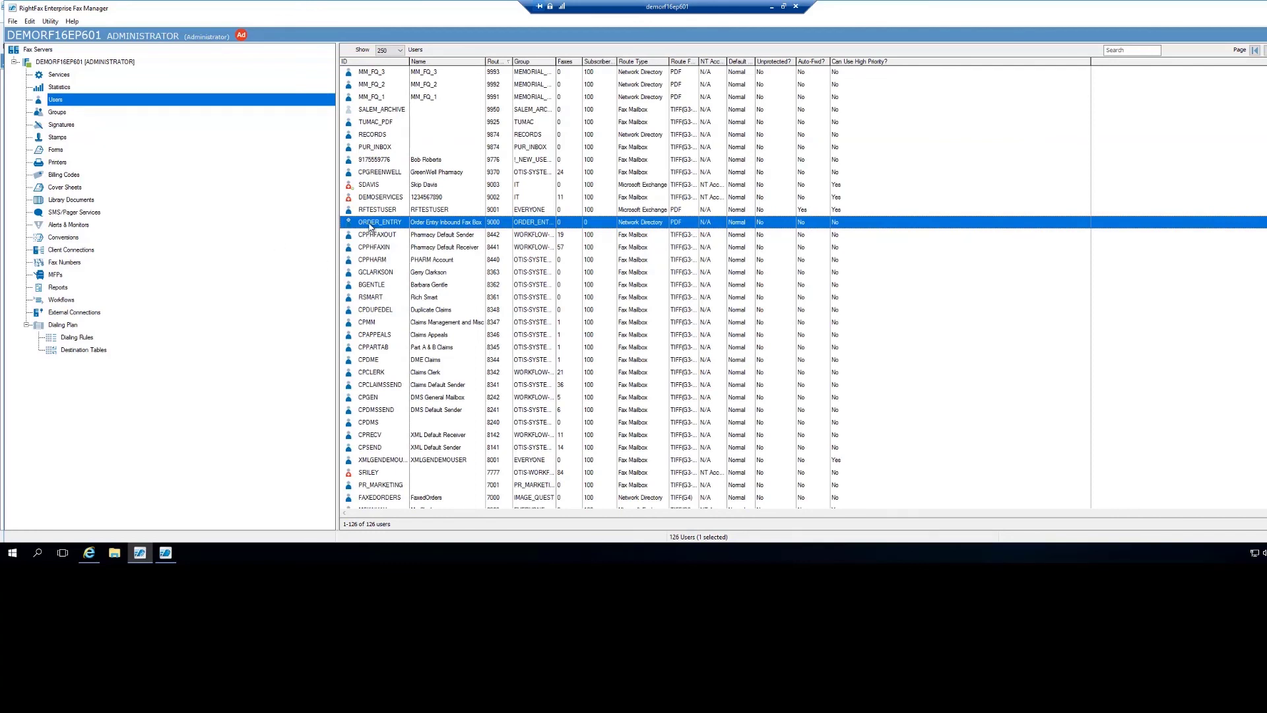
{"action": "double_click", "coordinate": [370, 225]}
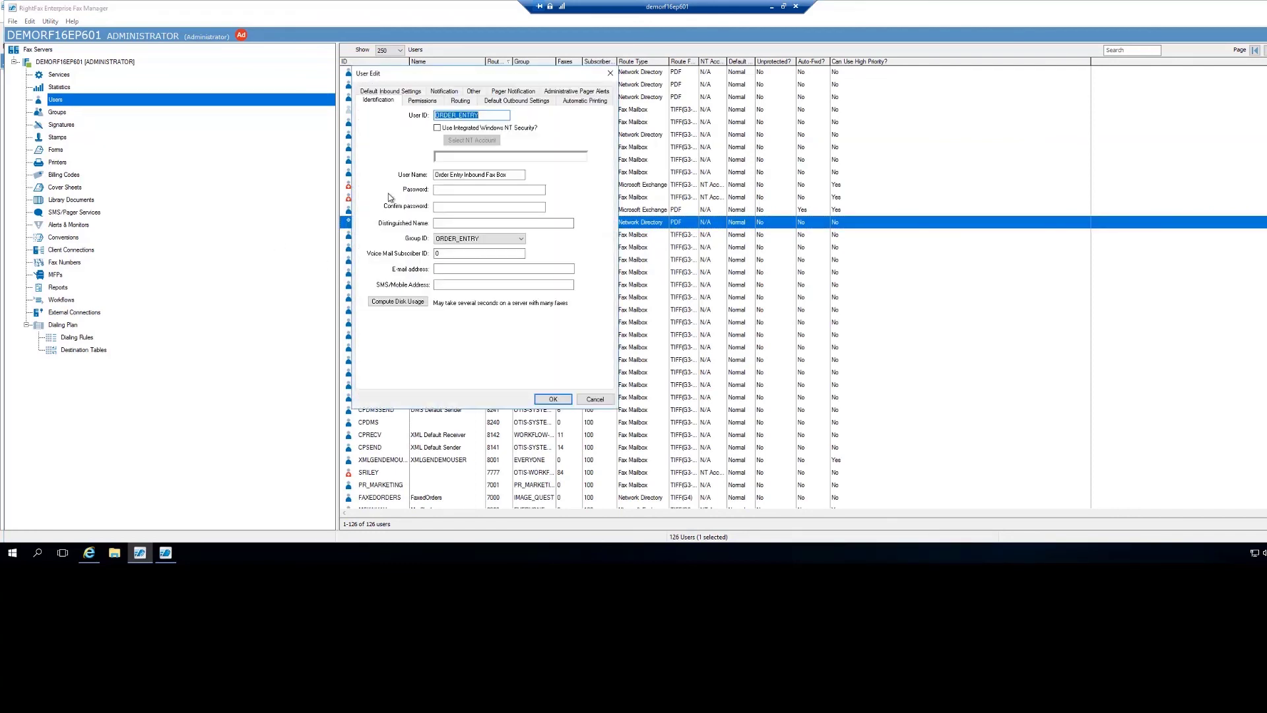
{"action": "left_click", "coordinate": [528, 105]}
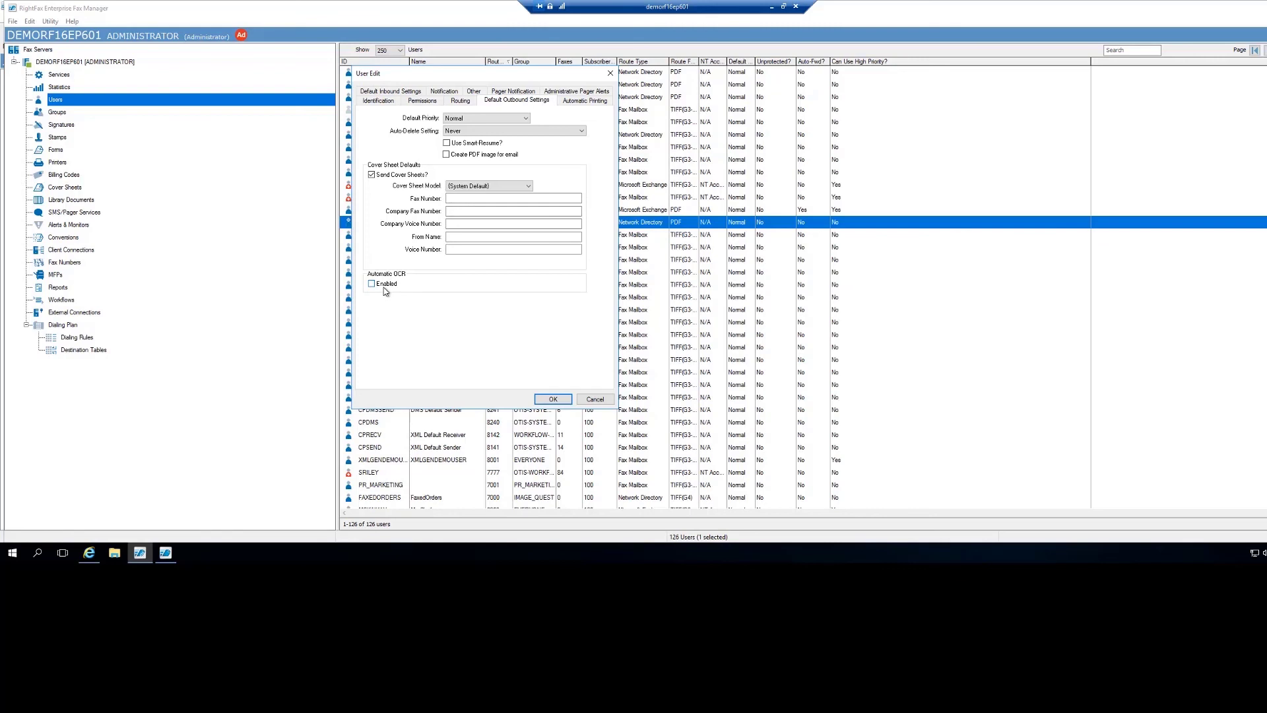
{"action": "left_click", "coordinate": [580, 402]}
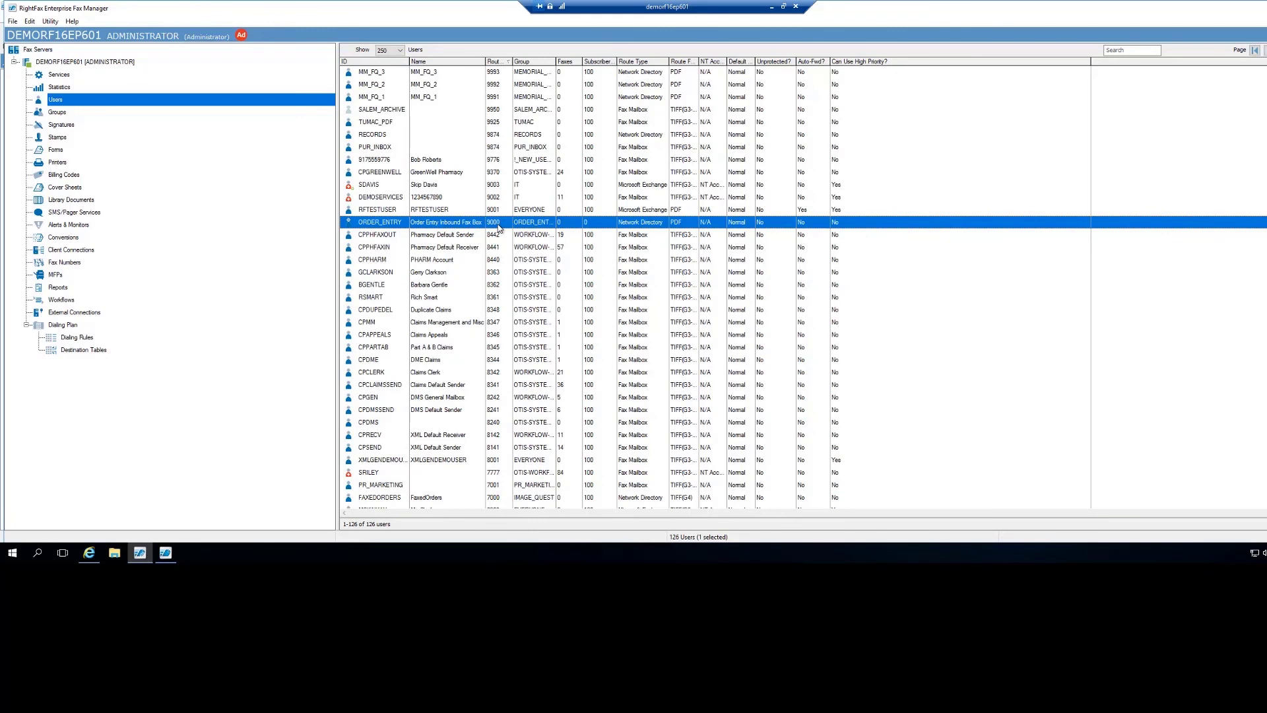